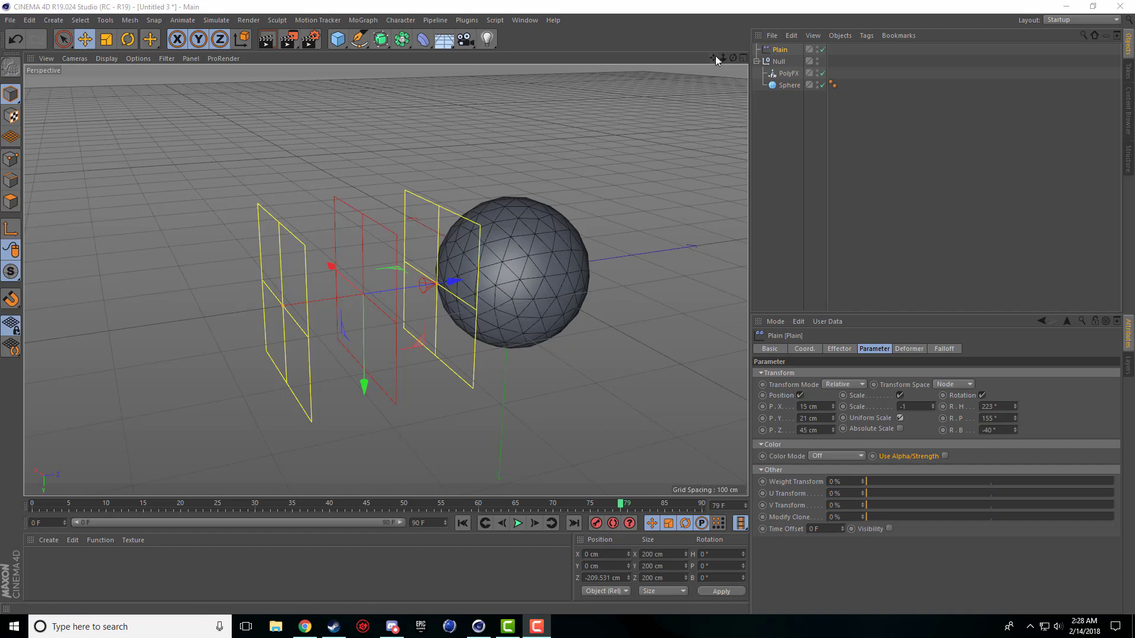
# Slide the existing Plain effector along the Z axis to about -266 cm, away from the sphere.
pyautogui.moveTo(714, 57); pyautogui.dragTo(386, 279)
pyautogui.moveTo(421, 237); pyautogui.dragTo(390, 283)
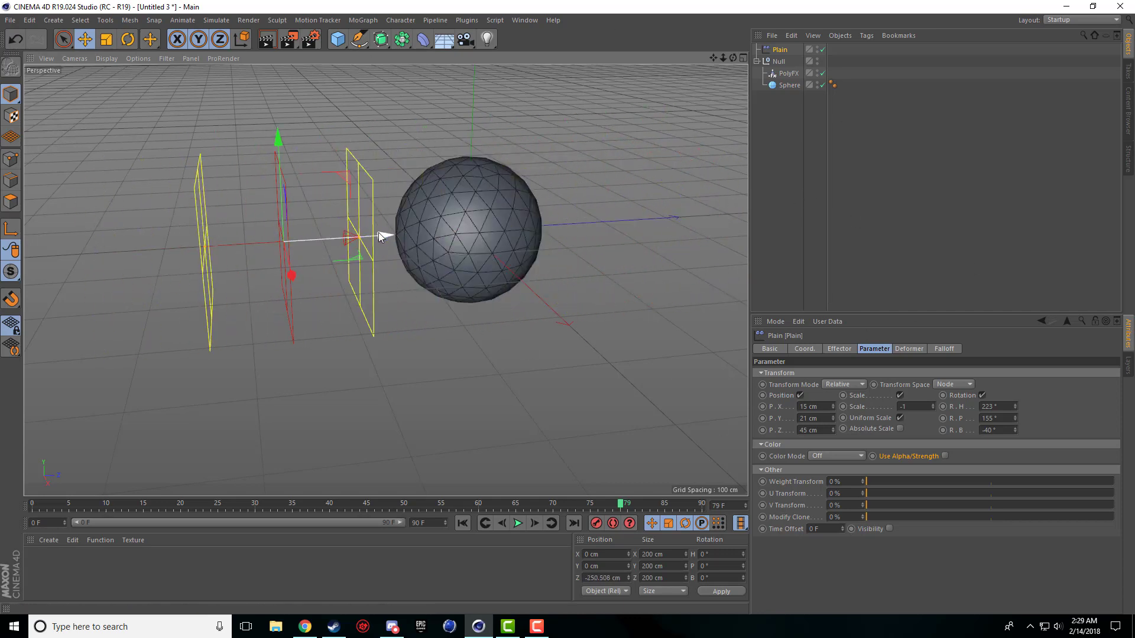
pyautogui.moveTo(381, 235)
pyautogui.mouseDown()
pyautogui.moveTo(564, 226)
pyautogui.moveTo(377, 239)
pyautogui.mouseUp()
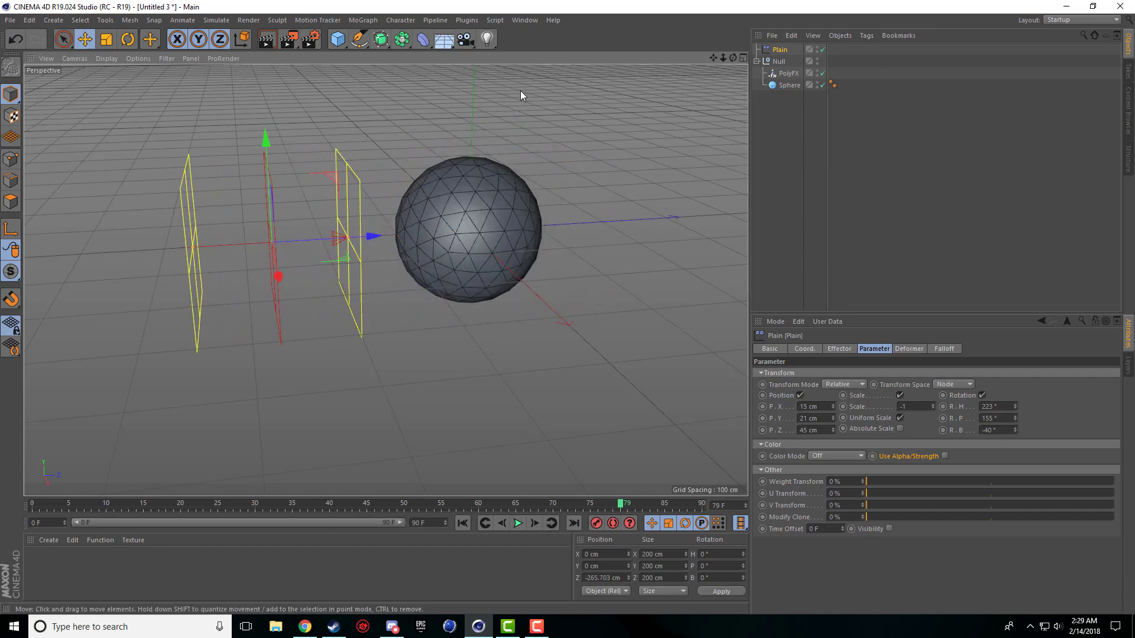
# Delete all existing objects from the scene and add a new sphere primitive.
pyautogui.moveTo(875, 143); pyautogui.dragTo(773, 51)
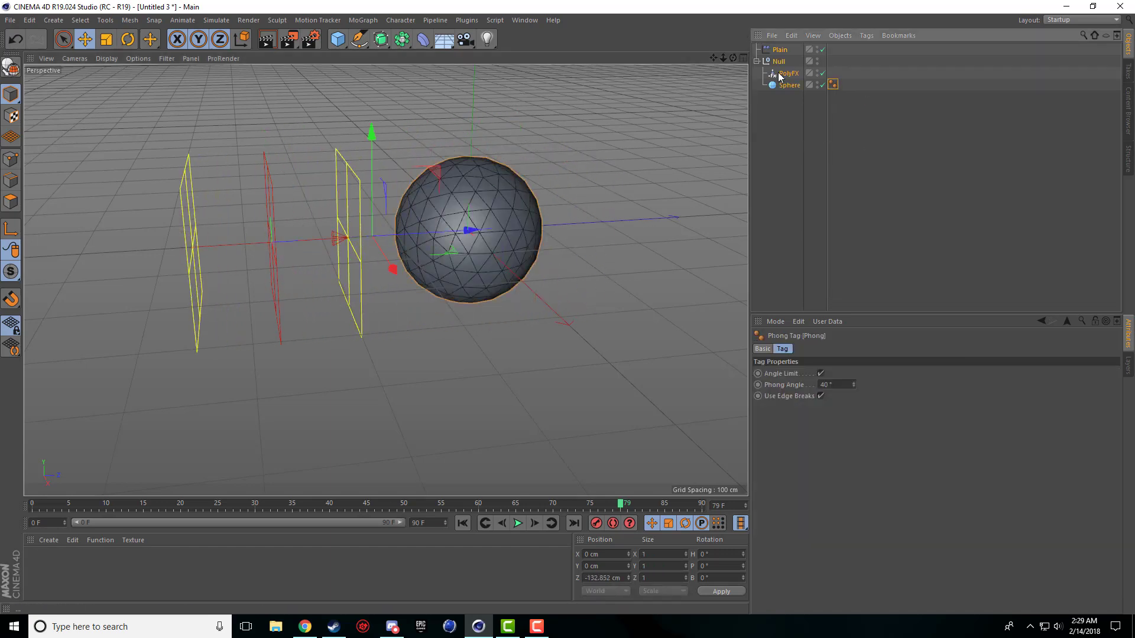
pyautogui.press('Delete')
pyautogui.click(337, 39)
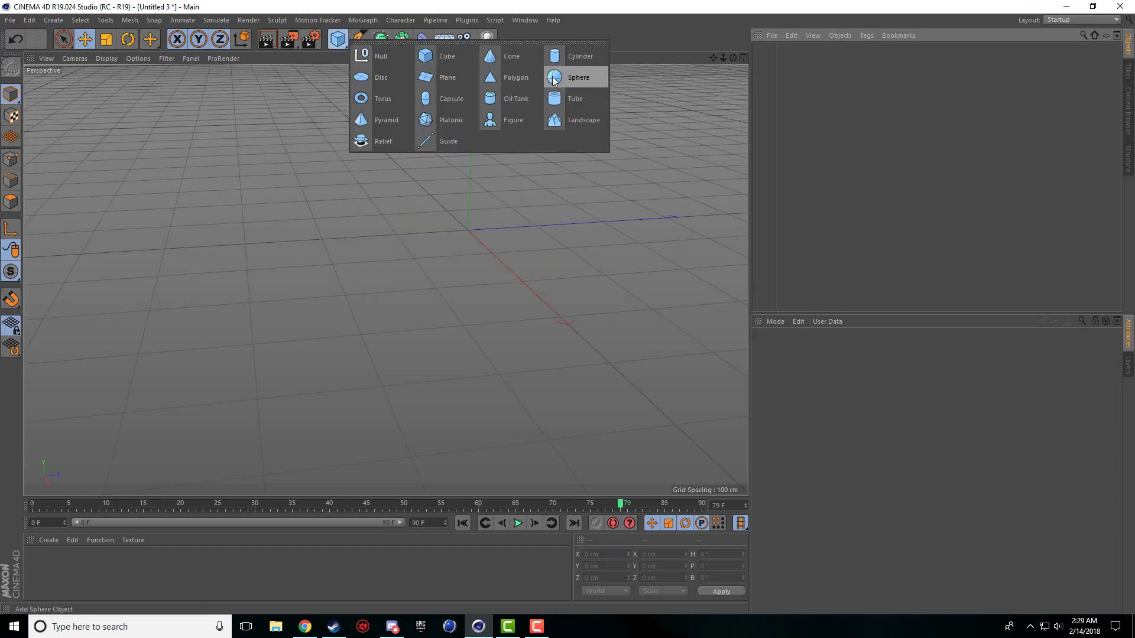
pyautogui.click(567, 77)
# Set the sphere's type to Icosahedron.
pyautogui.moveTo(713, 58); pyautogui.dragTo(427, 283)
pyautogui.click(825, 398)
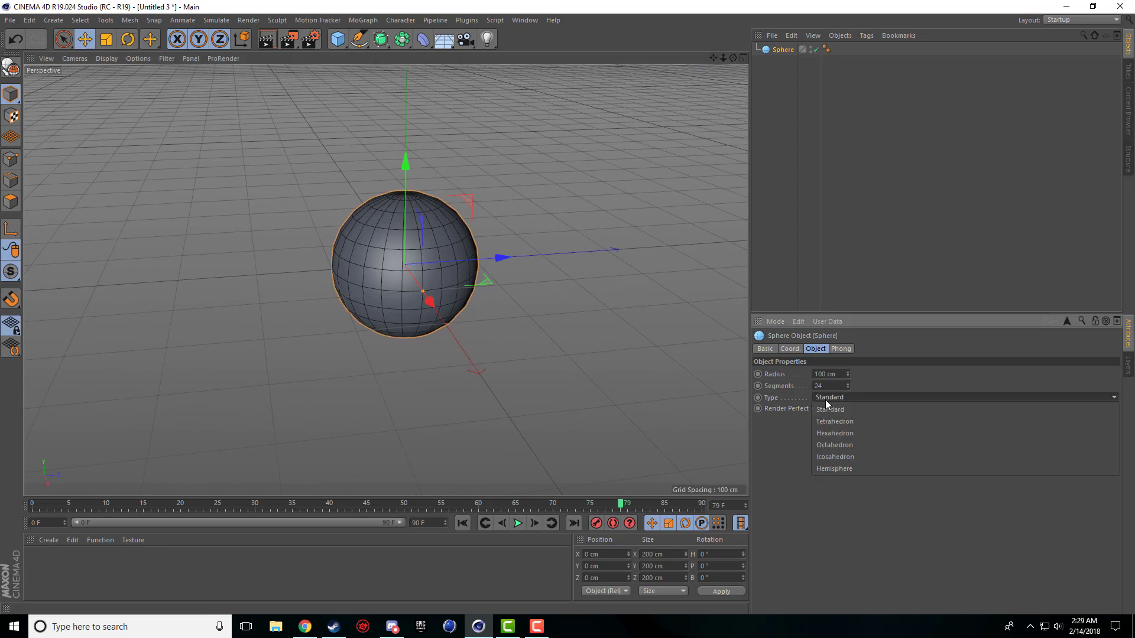
pyautogui.click(841, 456)
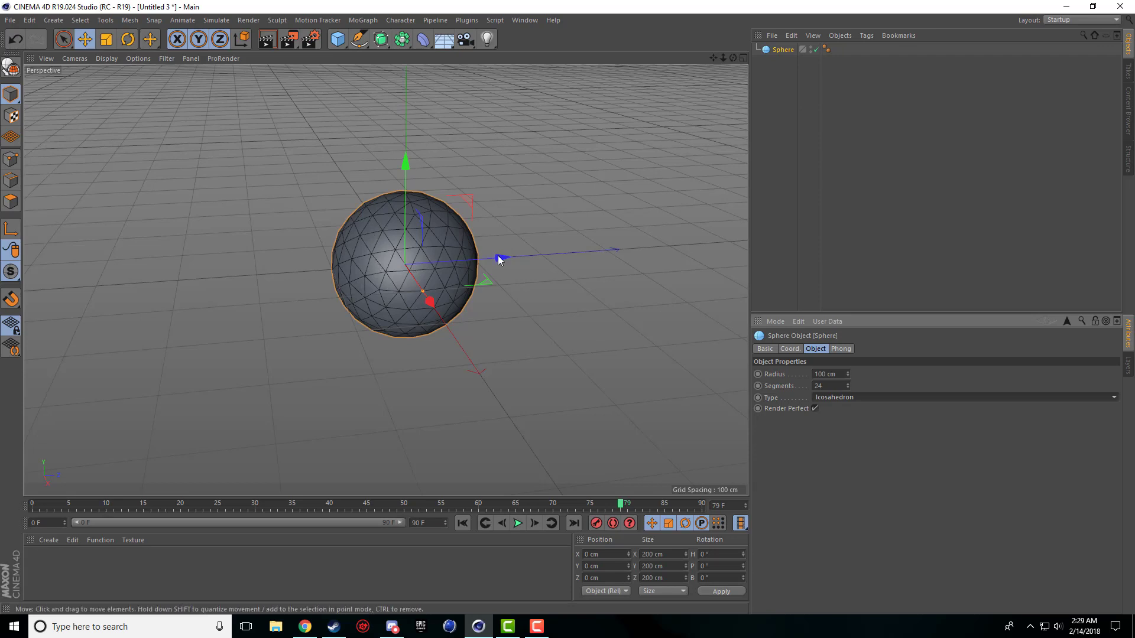
# Add a MoGraph PolyFX object to the scene alongside the sphere.
pyautogui.moveTo(713, 58)
pyautogui.mouseDown()
pyautogui.moveTo(702, 88)
pyautogui.moveTo(689, 77)
pyautogui.moveTo(716, 66)
pyautogui.mouseUp()
pyautogui.scroll(-1, 529, 185)
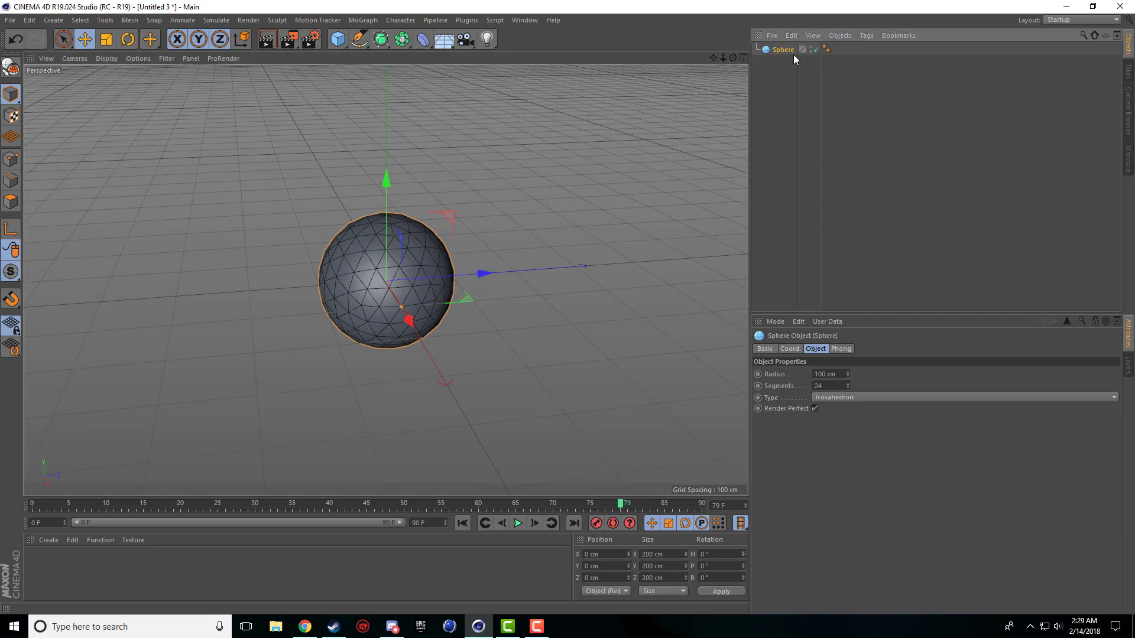
pyautogui.click(363, 20)
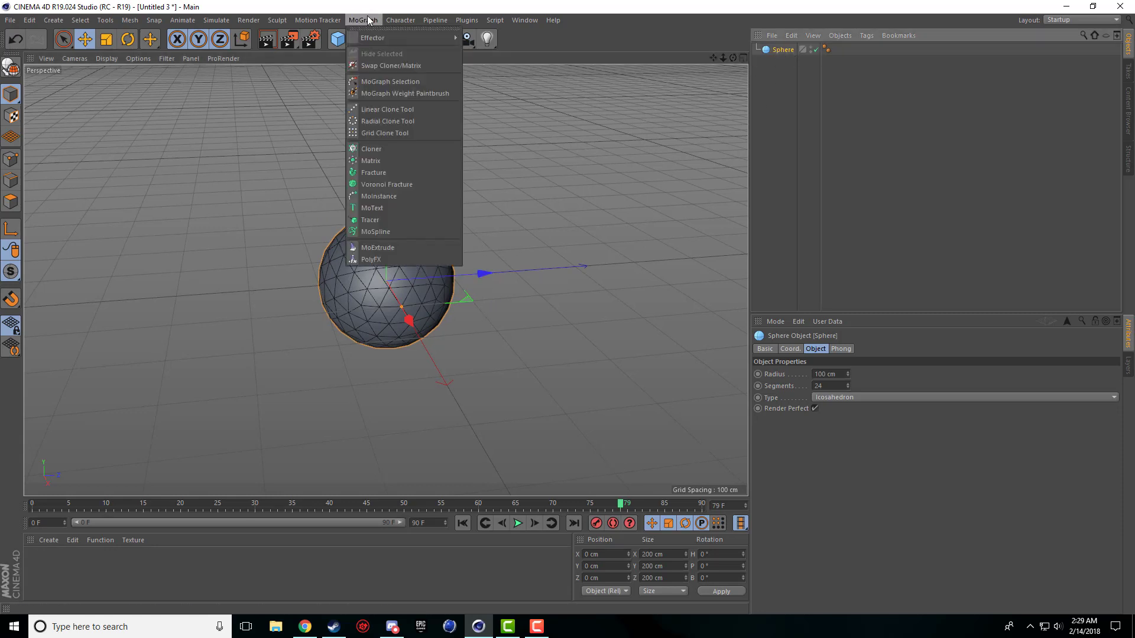
pyautogui.click(391, 260)
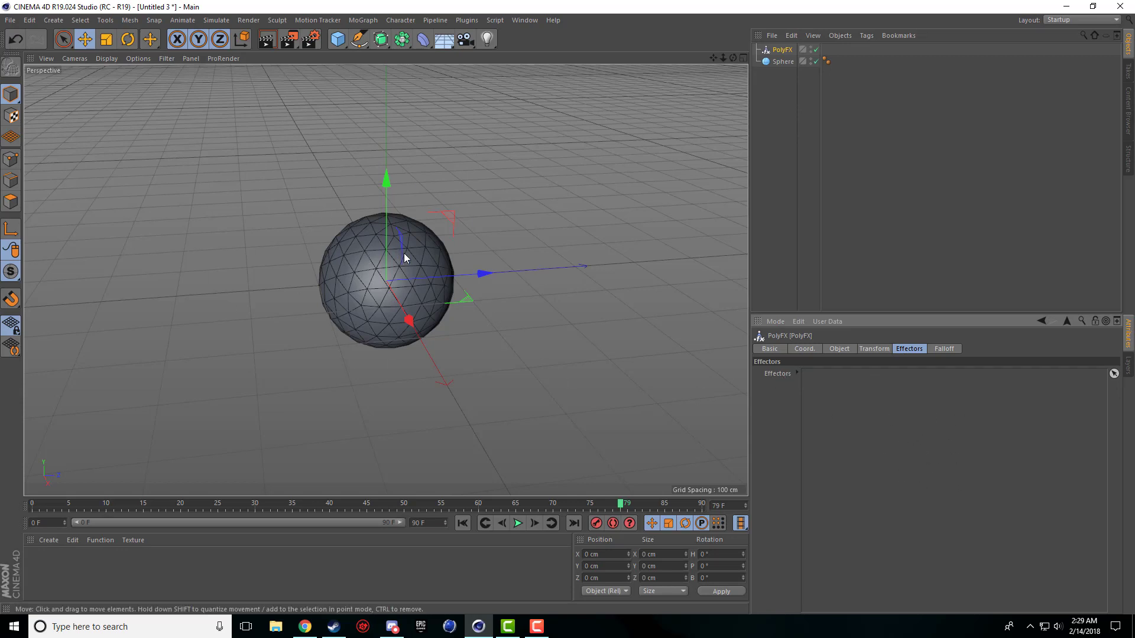
# Group the PolyFX and the sphere under one null and expand the group in the object hierarchy.
pyautogui.moveTo(858, 113); pyautogui.dragTo(759, 39)
pyautogui.rightClick(768, 52)
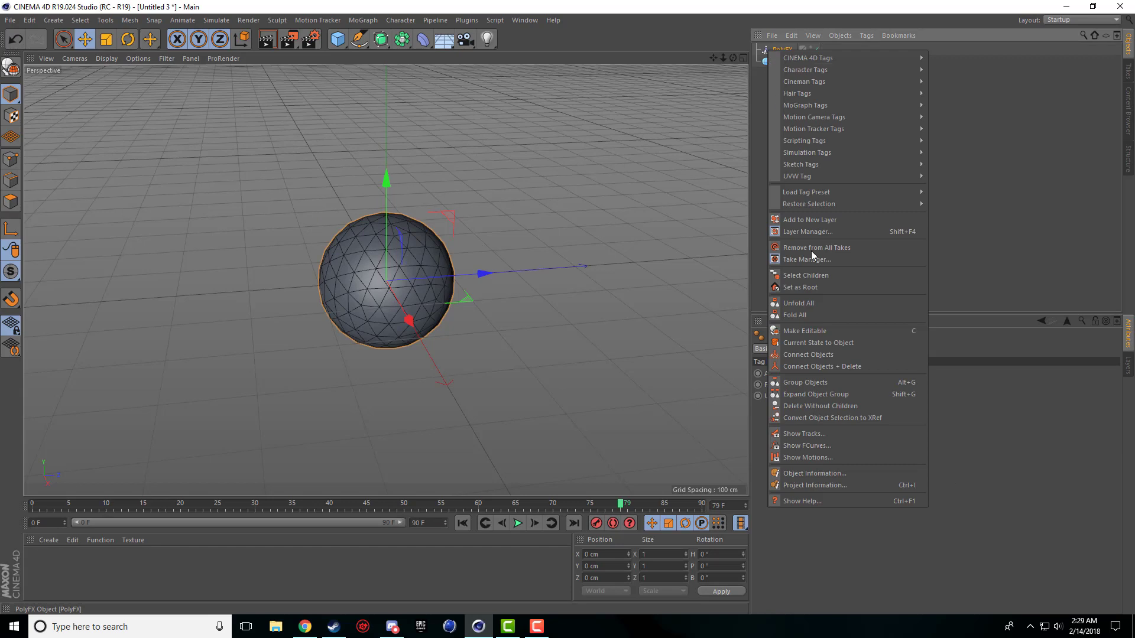
pyautogui.click(814, 383)
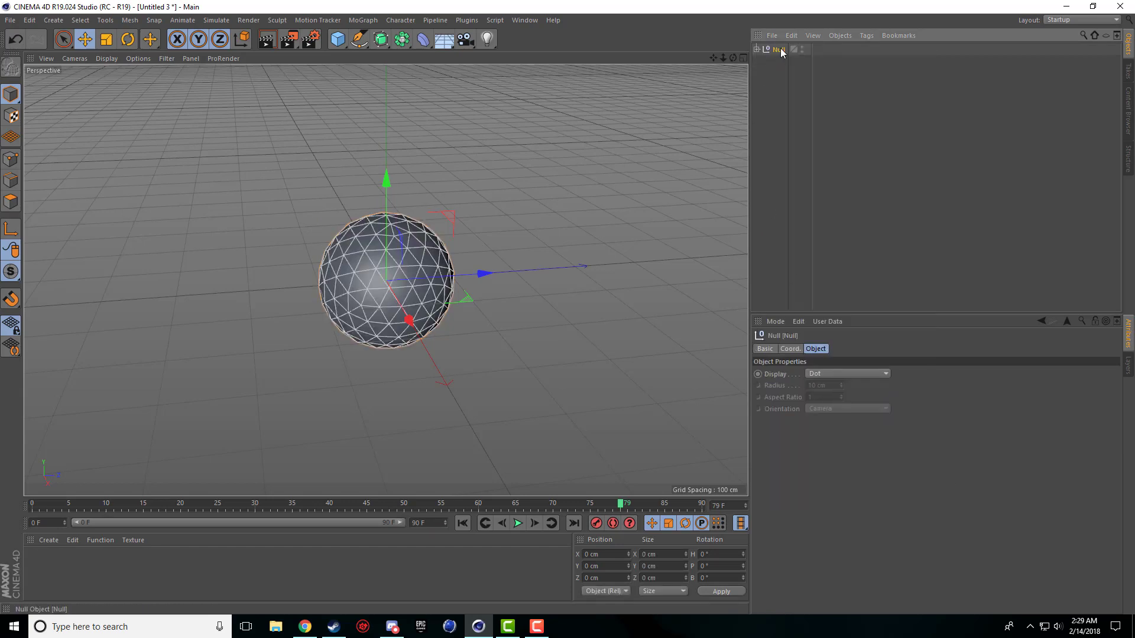
pyautogui.click(757, 49)
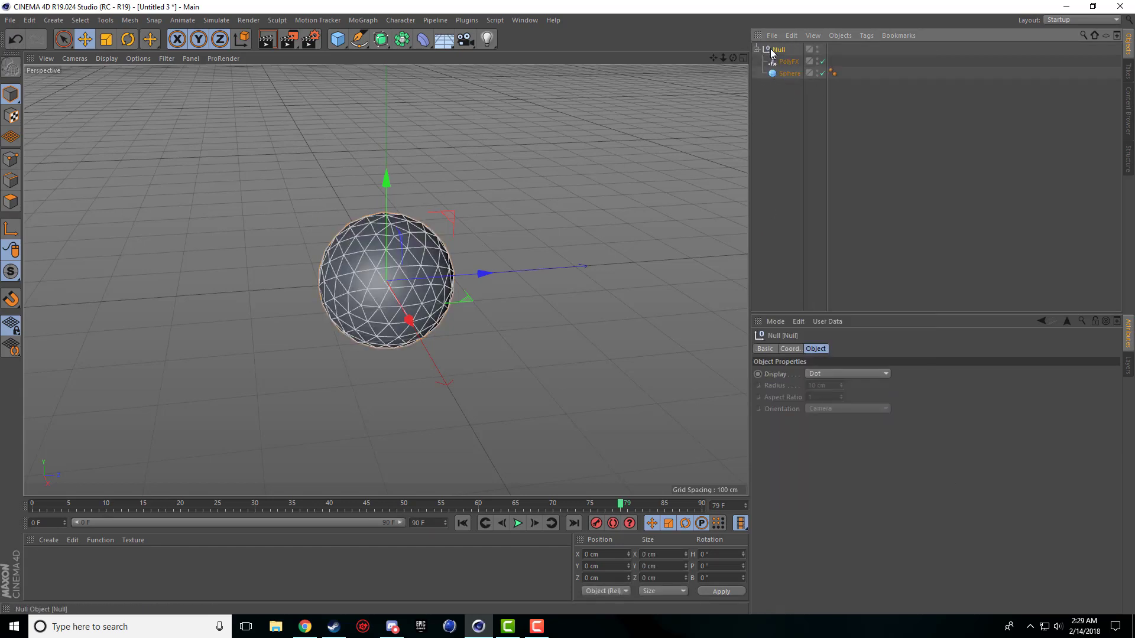
pyautogui.click(796, 86)
# Add a Plain effector linked to the PolyFX object.
pyautogui.click(789, 62)
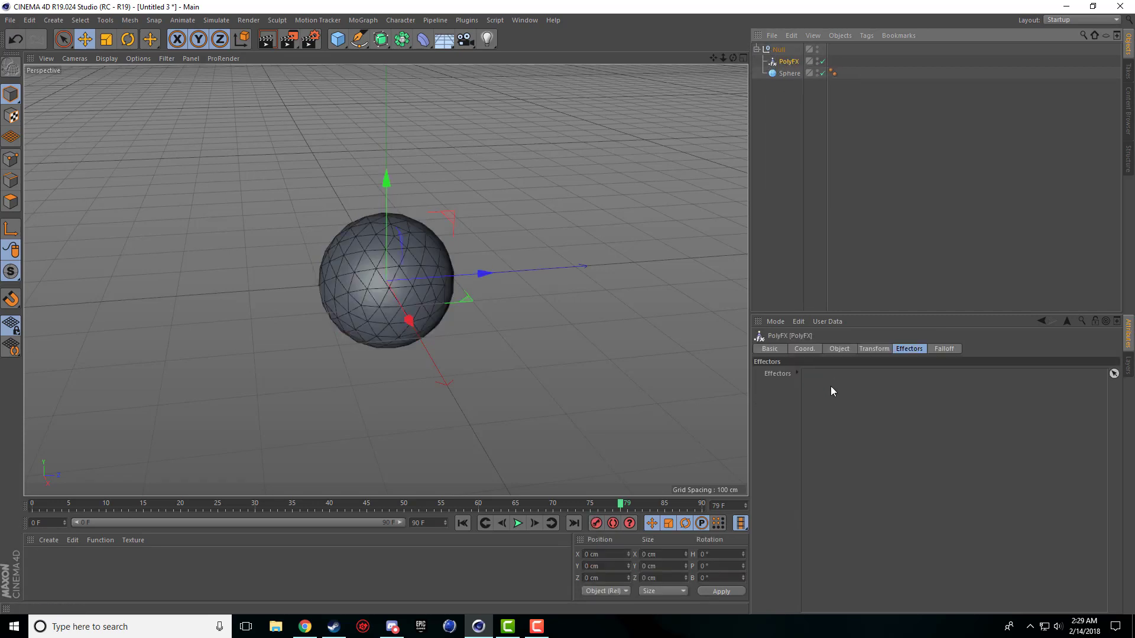
pyautogui.click(363, 20)
pyautogui.moveTo(374, 34)
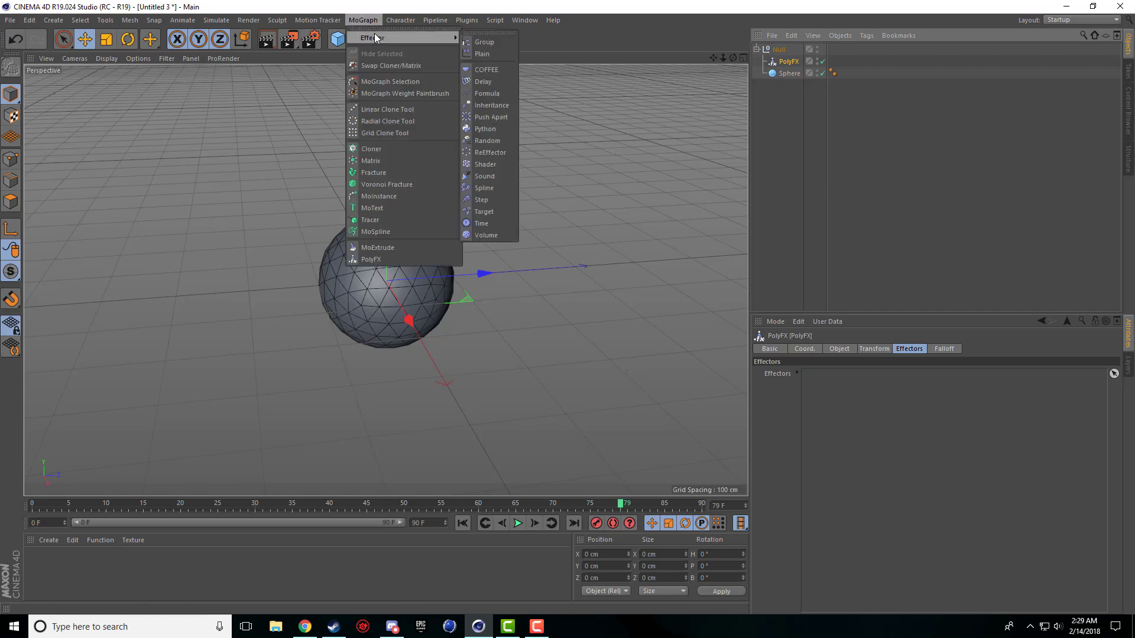
pyautogui.click(482, 50)
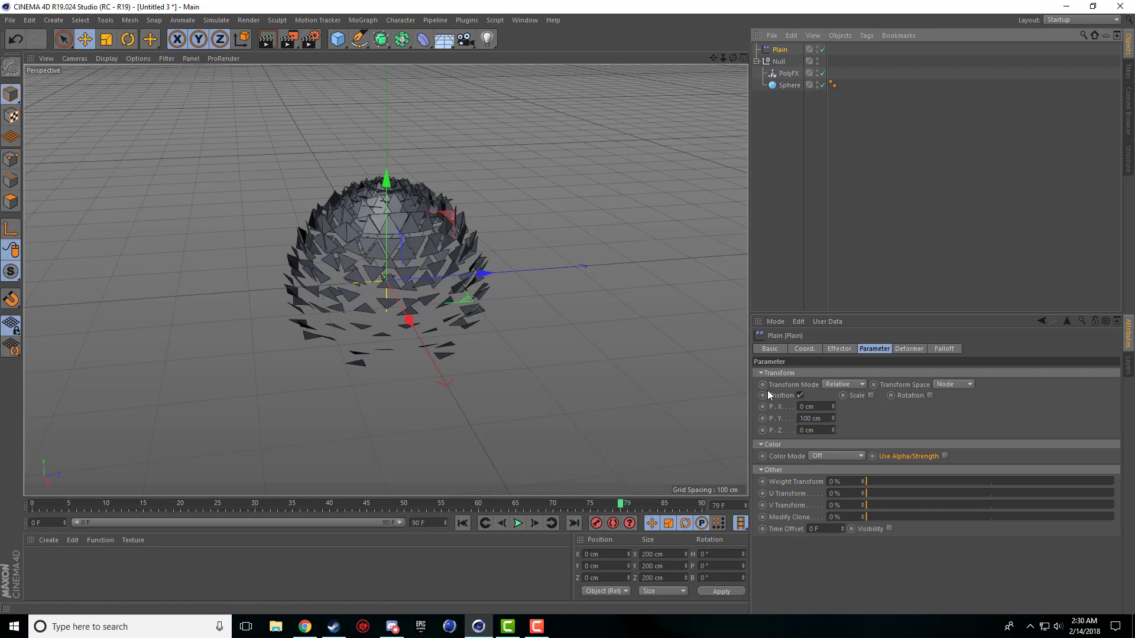
# Set the Plain effector's Y position offset to 0 cm.
pyautogui.click(864, 352)
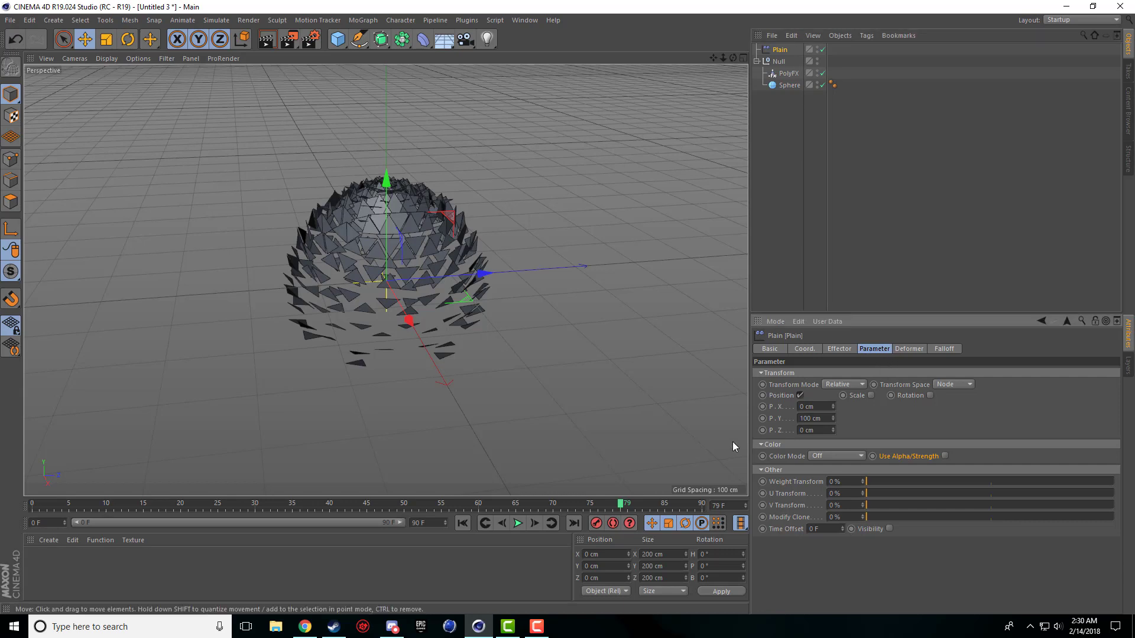
pyautogui.moveTo(833, 419); pyautogui.dragTo(591, 385)
pyautogui.write('0')
pyautogui.press('Return')
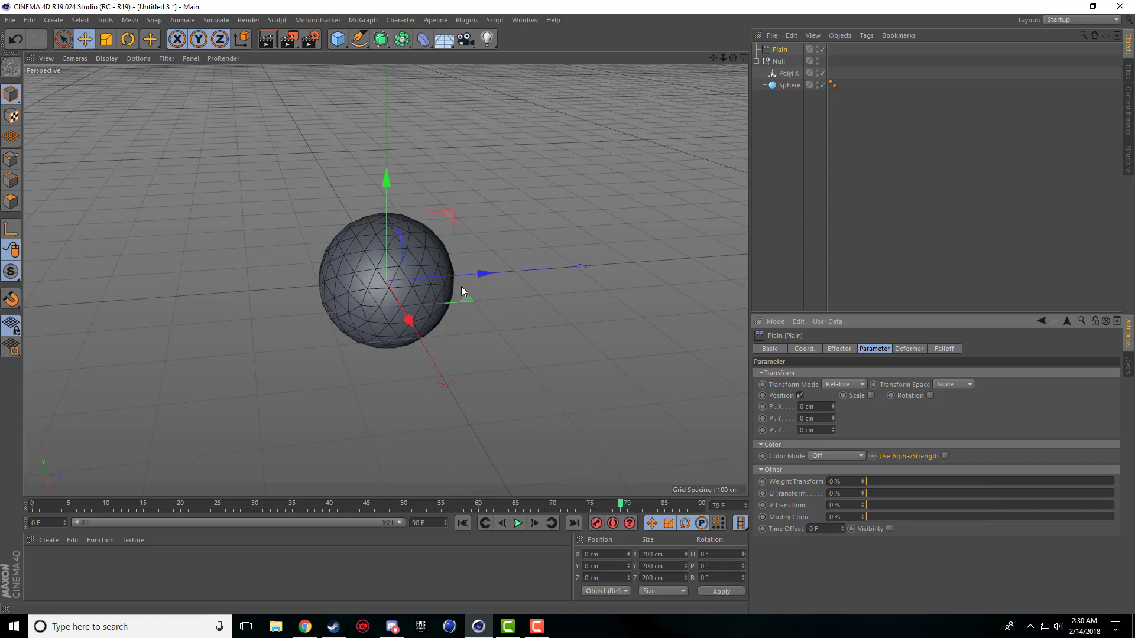
# Enable scale and rotation on the Plain effector and apply a uniform scale of -1.
pyautogui.click(870, 395)
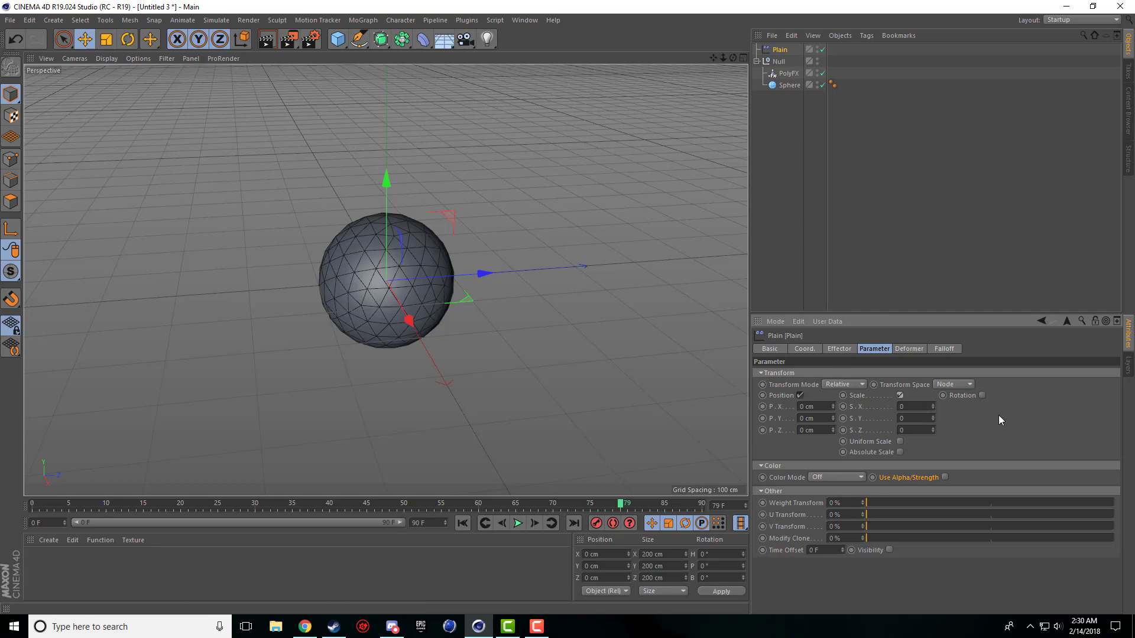
pyautogui.click(982, 395)
pyautogui.click(900, 442)
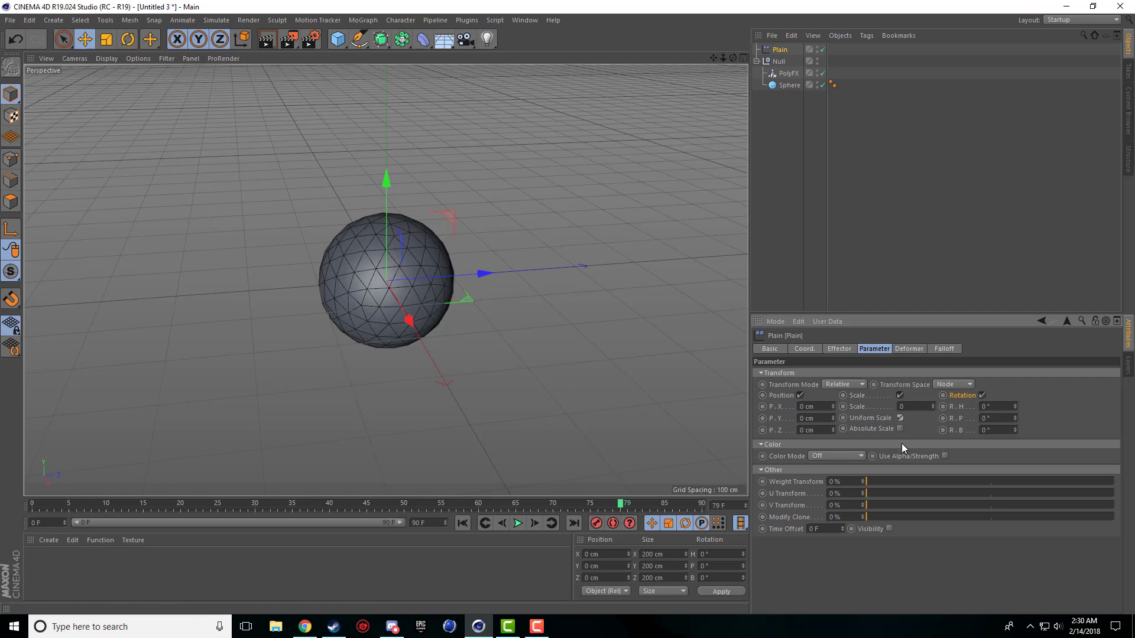
pyautogui.click(902, 407)
pyautogui.write('-1')
pyautogui.press('Return')
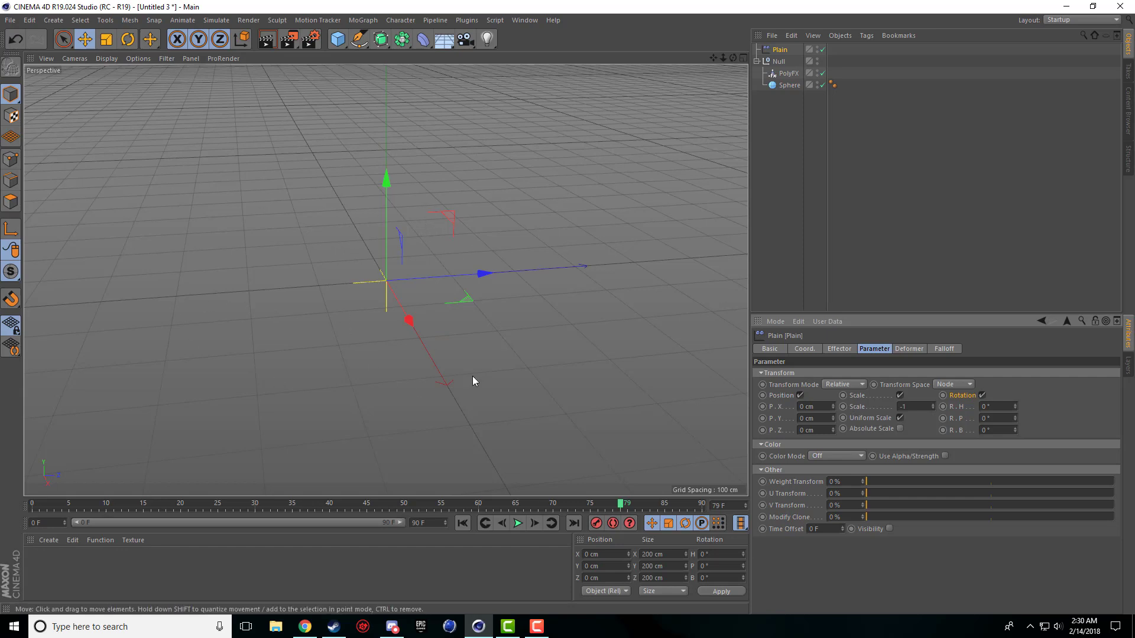
# Set the Plain effector's falloff shape to Linear.
pyautogui.moveTo(480, 274)
pyautogui.mouseDown()
pyautogui.moveTo(364, 285)
pyautogui.moveTo(459, 299)
pyautogui.moveTo(479, 286)
pyautogui.mouseUp()
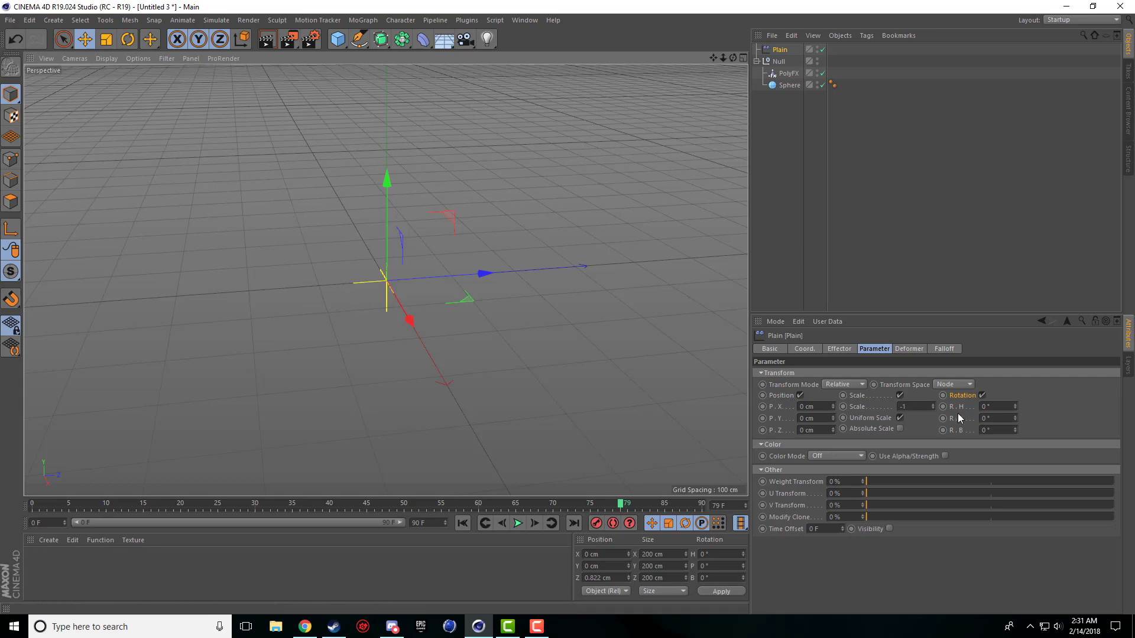
pyautogui.click(949, 350)
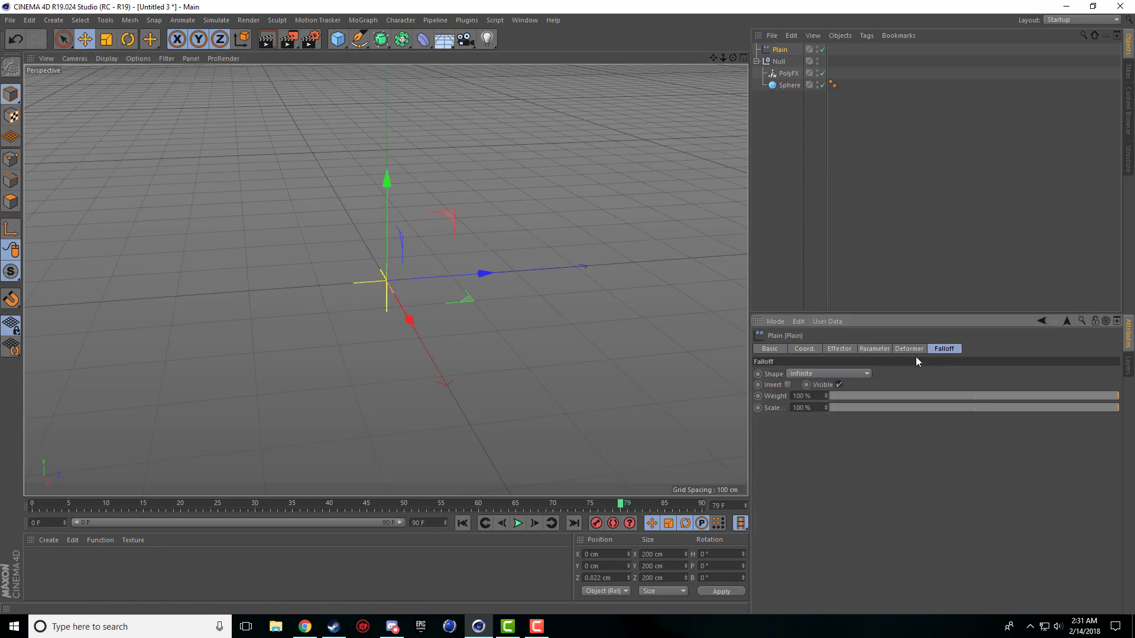
pyautogui.click(819, 377)
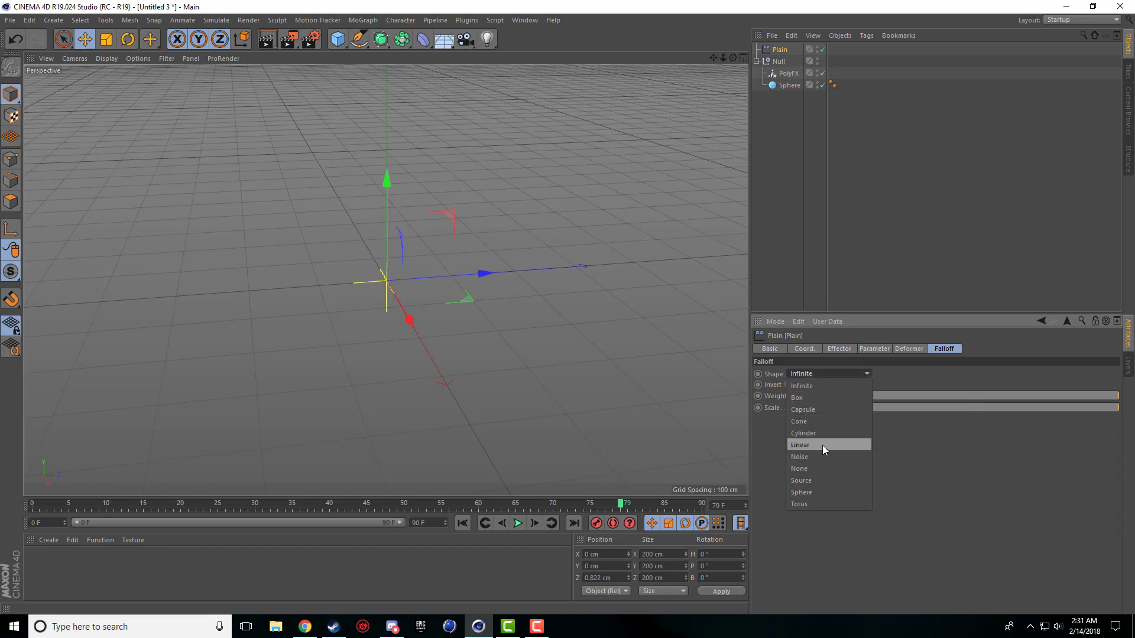
pyautogui.click(822, 444)
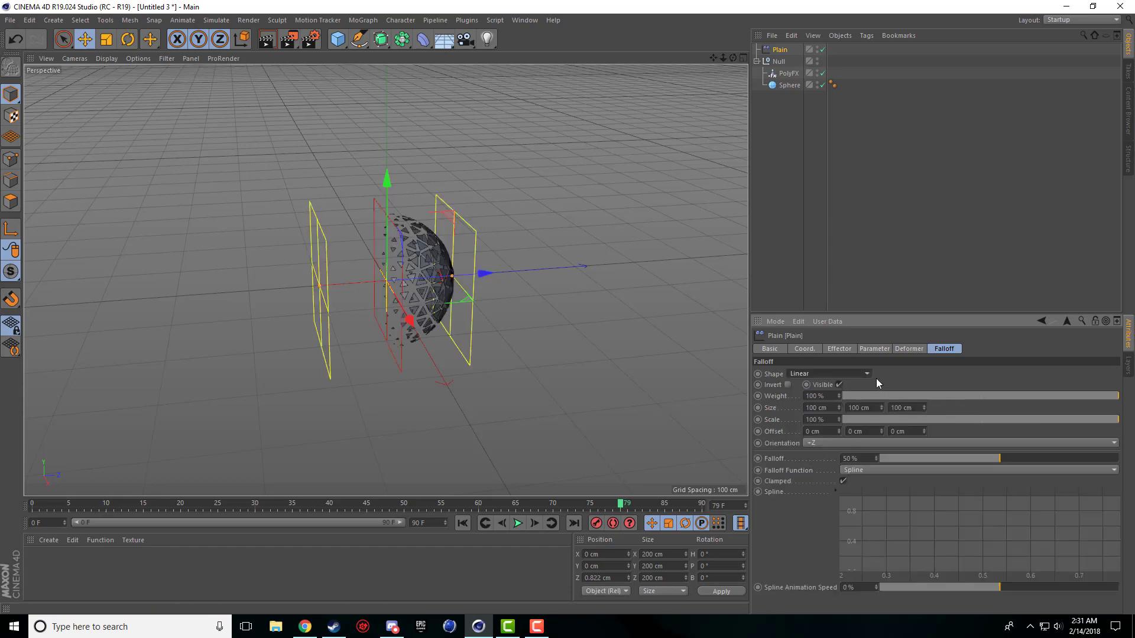
# Try the Capsule and Sphere falloff shapes, shifting the effector along Z, and return the shape to Linear.
pyautogui.click(853, 374)
pyautogui.click(838, 406)
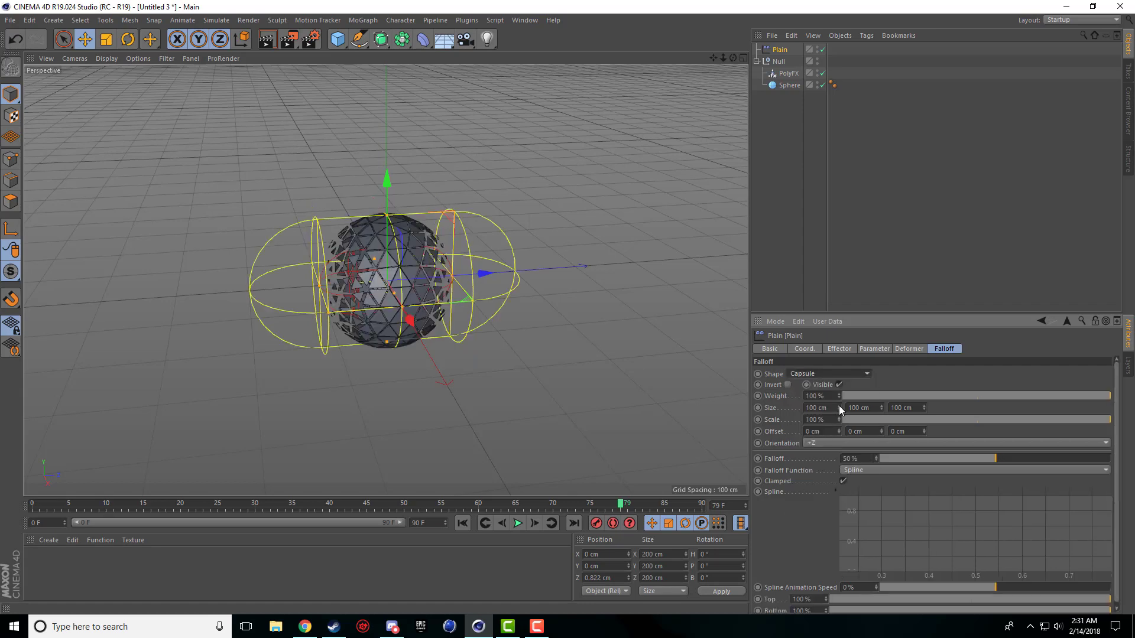
pyautogui.click(864, 374)
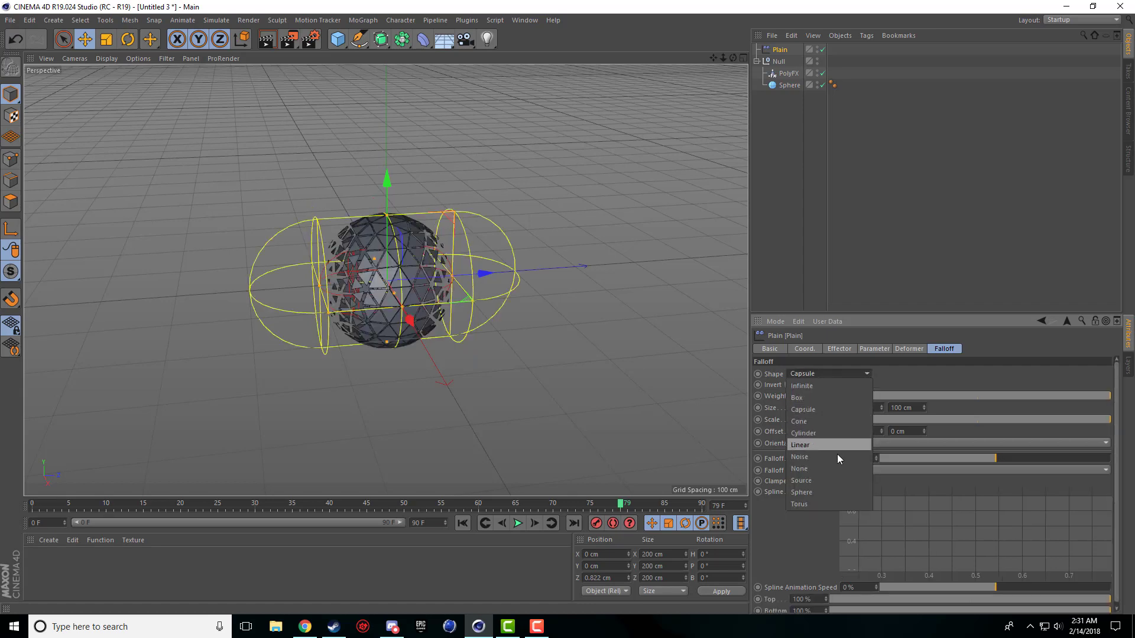
pyautogui.click(834, 490)
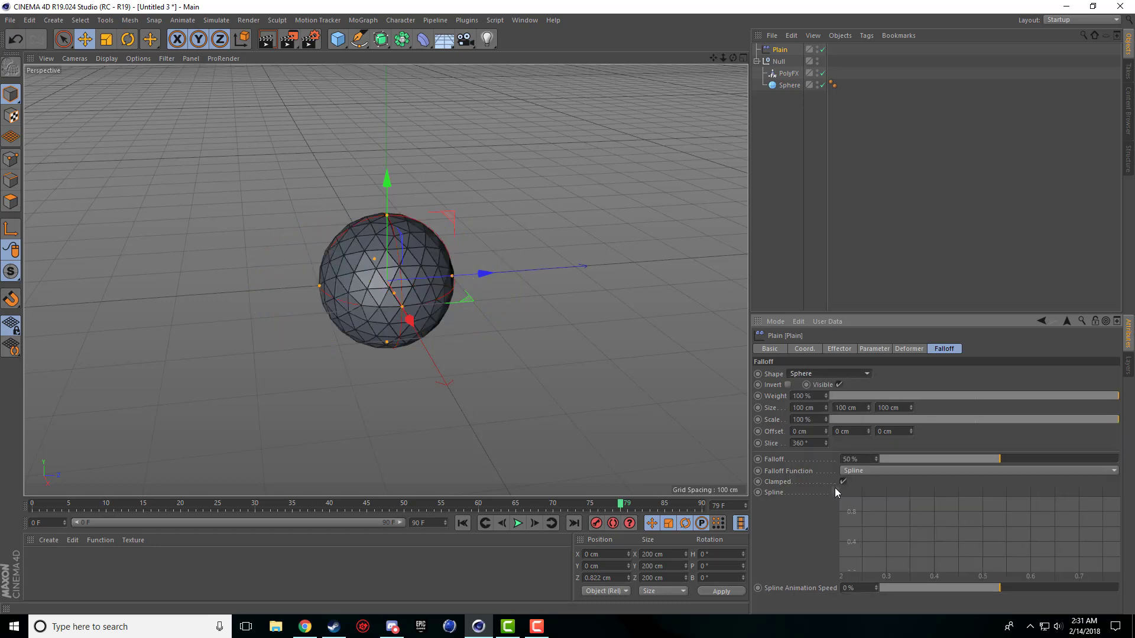
pyautogui.moveTo(482, 274); pyautogui.dragTo(447, 281)
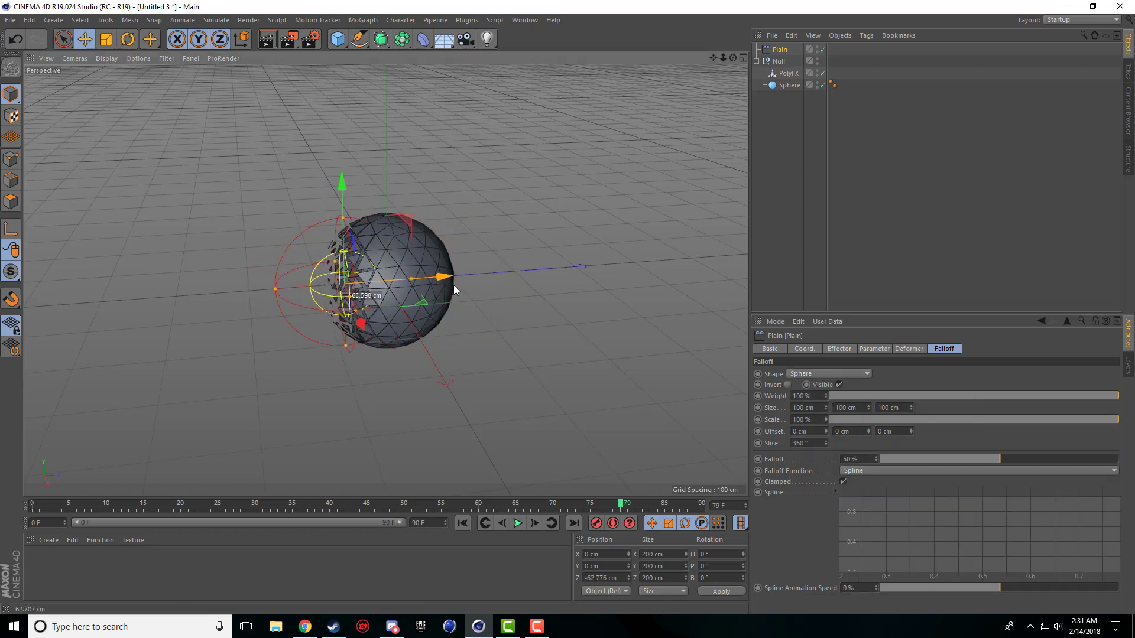
pyautogui.click(854, 376)
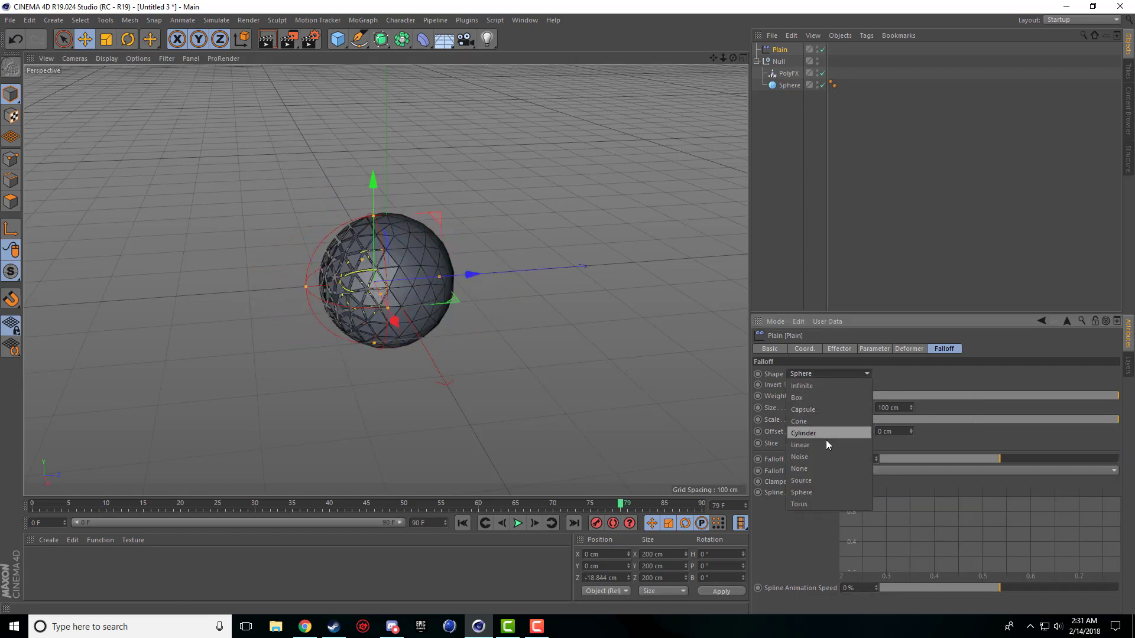
pyautogui.click(825, 440)
# Move the Plain effector along the Z axis to about -189 cm so its falloff overlaps the sphere's near edge.
pyautogui.moveTo(481, 273); pyautogui.dragTo(346, 302)
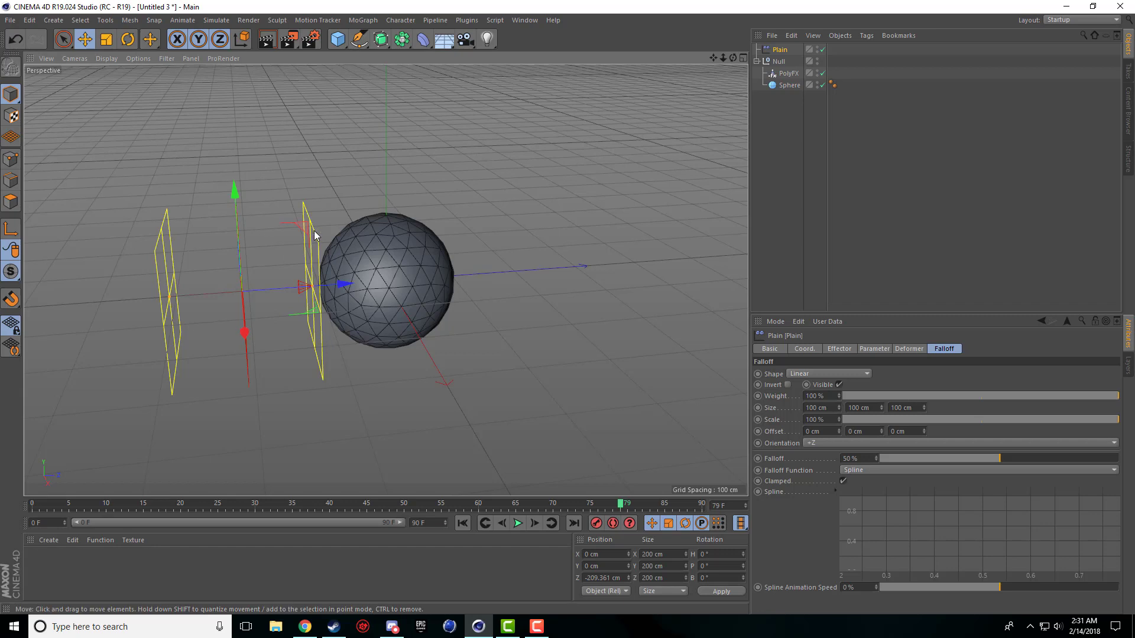
pyautogui.moveTo(733, 57); pyautogui.dragTo(367, 140)
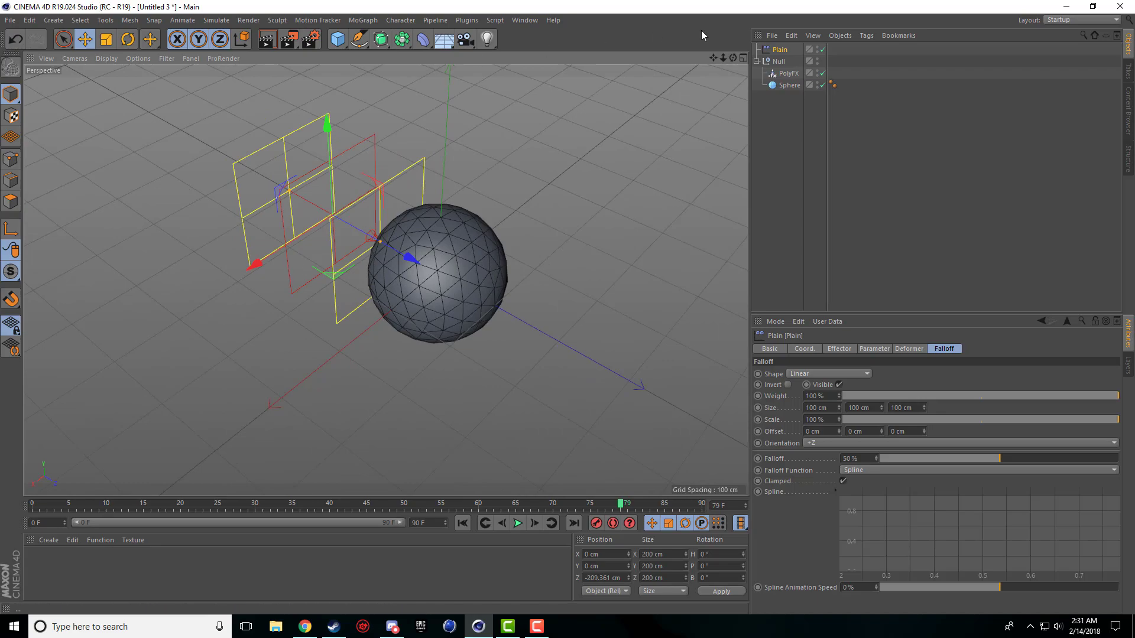
pyautogui.moveTo(733, 57); pyautogui.dragTo(828, 45)
pyautogui.scroll(5, 524, 256)
pyautogui.moveTo(713, 58); pyautogui.dragTo(714, 58)
pyautogui.keyDown('alt'); pyautogui.moveTo(532, 236); pyautogui.dragTo(489, 220); pyautogui.keyUp('alt')
pyautogui.moveTo(310, 288); pyautogui.dragTo(341, 283)
pyautogui.moveTo(733, 58); pyautogui.dragTo(712, 35)
pyautogui.moveTo(385, 279); pyautogui.dragTo(402, 267)
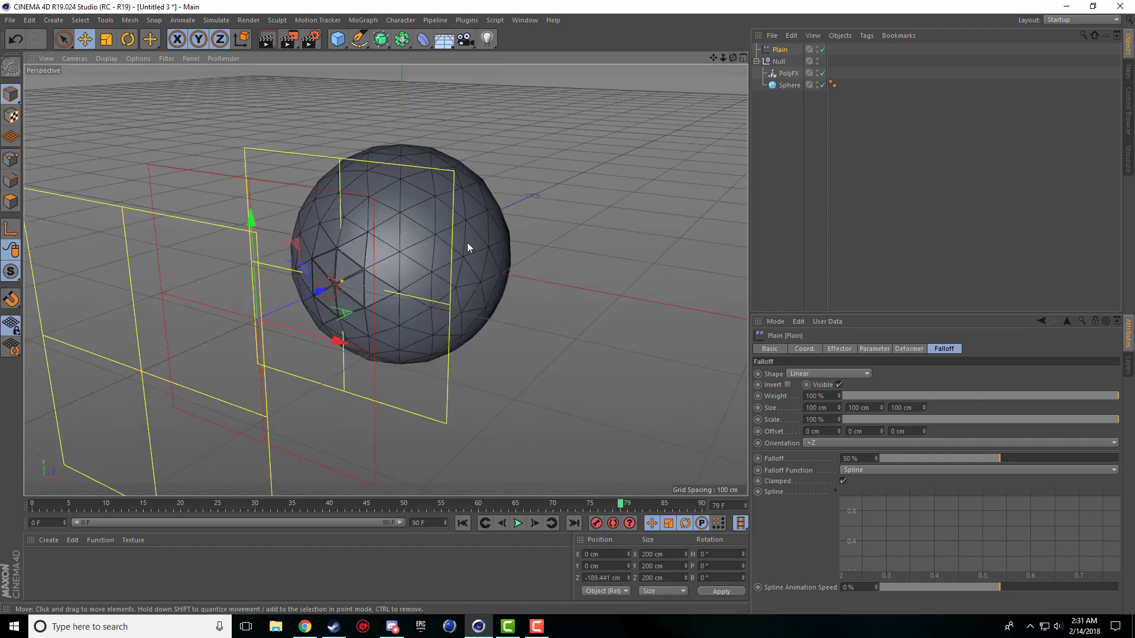
# Move the Plain effector along the Z axis into the sphere, to about -75 cm, and view the shrinking polygons from several angles.
pyautogui.click(840, 349)
pyautogui.click(873, 350)
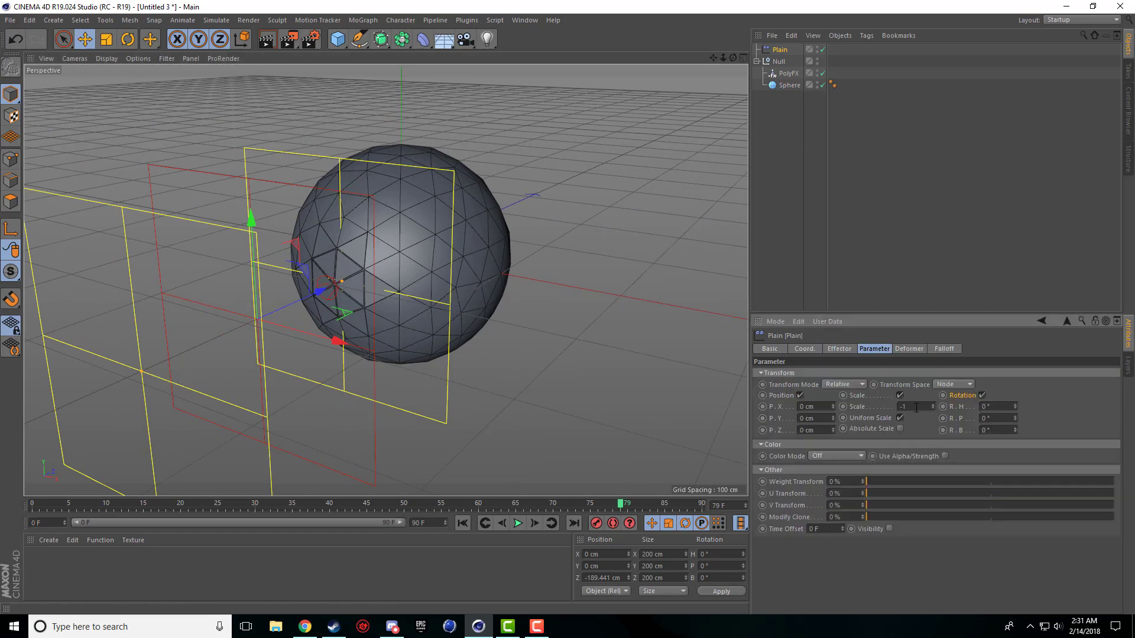
pyautogui.doubleClick(916, 408)
pyautogui.moveTo(733, 58); pyautogui.dragTo(410, 284)
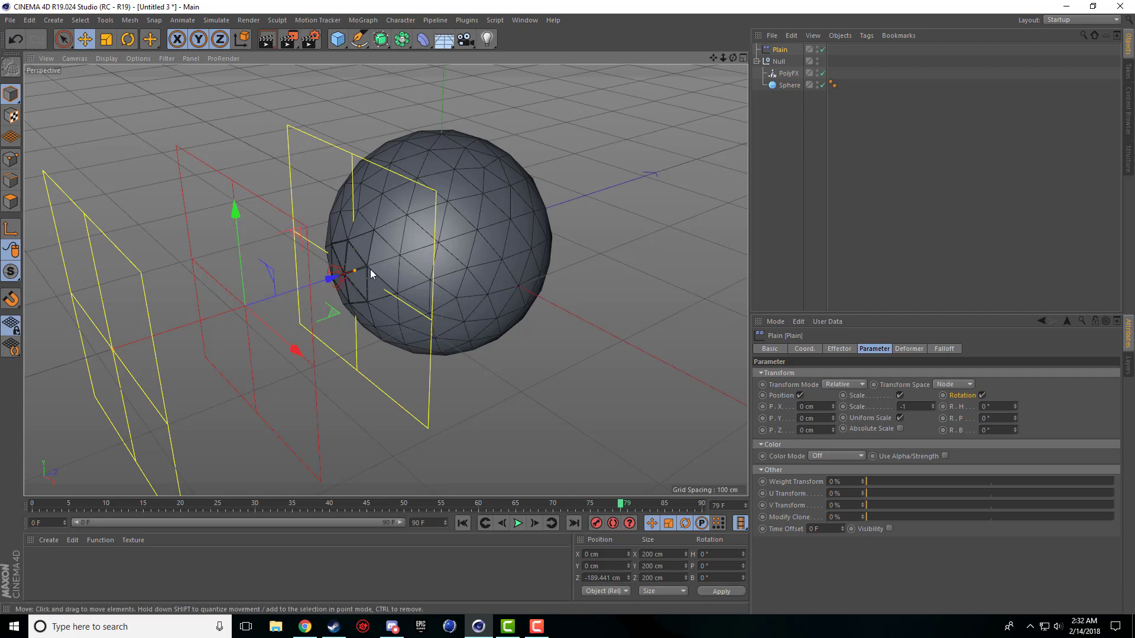
pyautogui.keyDown('alt'); pyautogui.moveTo(466, 223); pyautogui.dragTo(506, 195); pyautogui.keyUp('alt')
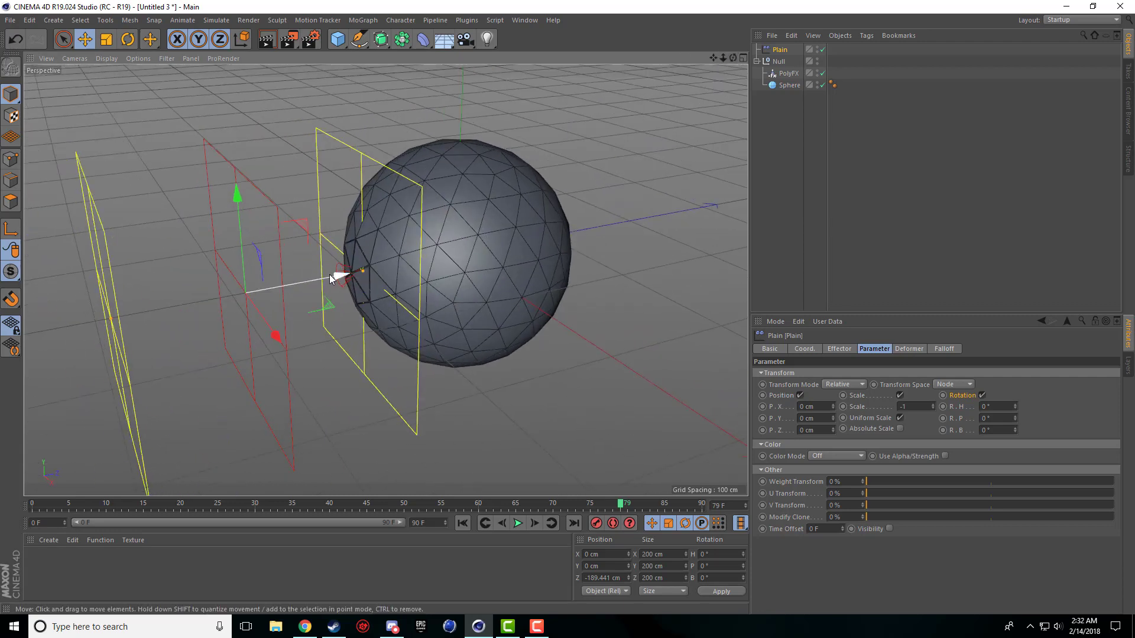
pyautogui.moveTo(328, 275); pyautogui.dragTo(435, 251)
pyautogui.moveTo(733, 57); pyautogui.dragTo(712, 83)
pyautogui.moveTo(662, 166); pyautogui.dragTo(665, 118)
pyautogui.moveTo(404, 227); pyautogui.dragTo(605, 189)
pyautogui.moveTo(733, 58)
pyautogui.mouseDown()
pyautogui.moveTo(706, 52)
pyautogui.moveTo(703, 119)
pyautogui.moveTo(733, 77)
pyautogui.mouseUp()
pyautogui.scroll(-2, 668, 143)
pyautogui.moveTo(584, 227); pyautogui.dragTo(470, 264)
pyautogui.moveTo(712, 58); pyautogui.dragTo(732, 44)
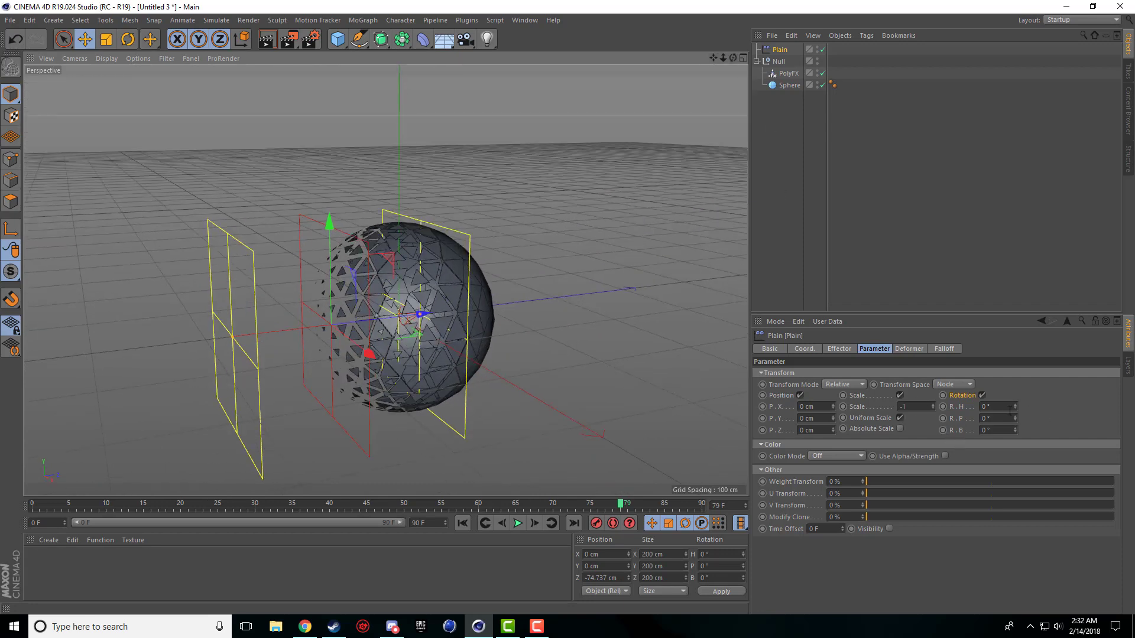
# Set the Plain effector's rotation to H 70°, P 28°, B -127° and its position offset to X 51, Y 39, Z 103 cm, testing it along Z.
pyautogui.moveTo(1015, 408); pyautogui.dragTo(1016, 503)
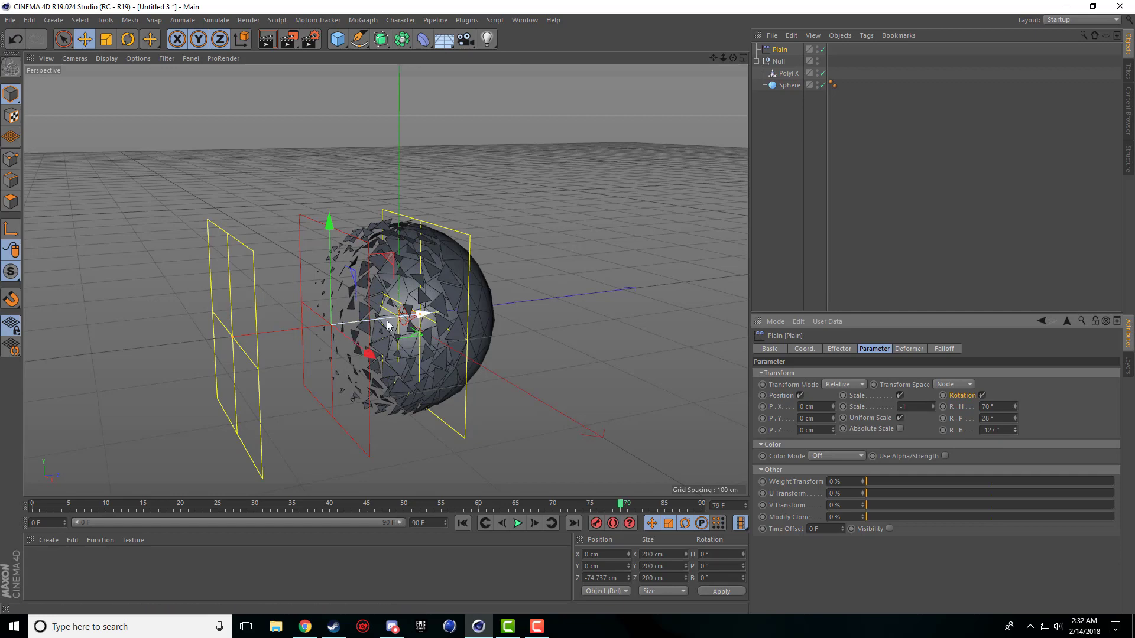
pyautogui.moveTo(387, 324); pyautogui.dragTo(329, 400)
pyautogui.moveTo(833, 407)
pyautogui.mouseDown()
pyautogui.moveTo(833, 376)
pyautogui.moveTo(832, 414)
pyautogui.mouseUp()
pyautogui.moveTo(331, 328); pyautogui.dragTo(251, 439)
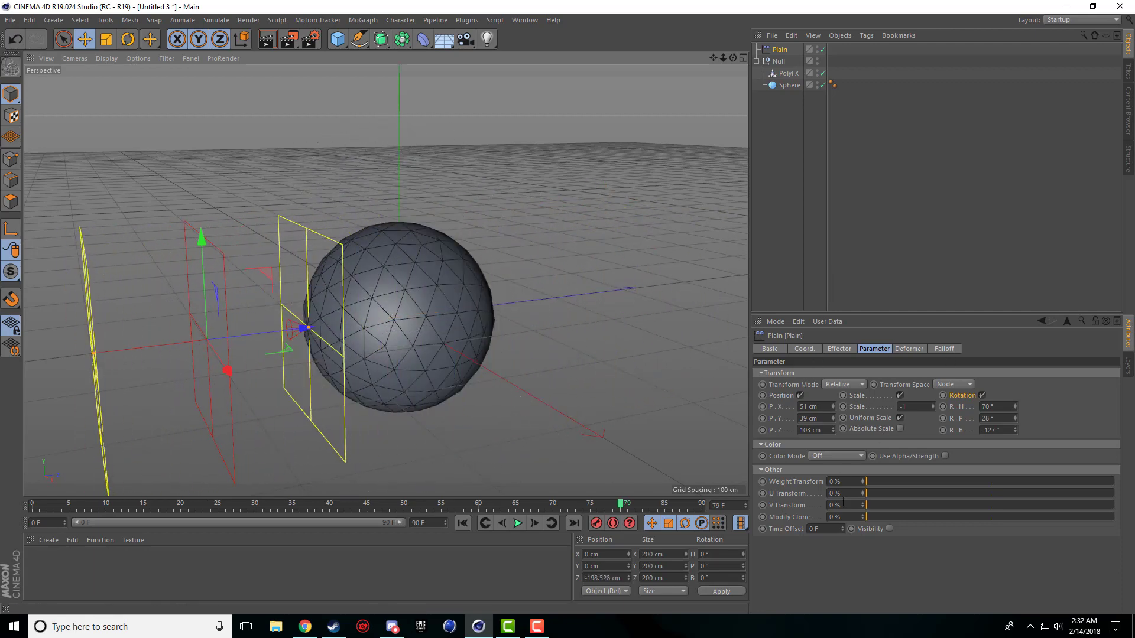
# Try the Object and Point deformation modes on the Plain effector, shifting it along Z, and return deformation to Off.
pyautogui.click(910, 349)
pyautogui.click(946, 351)
pyautogui.click(912, 350)
pyautogui.click(846, 373)
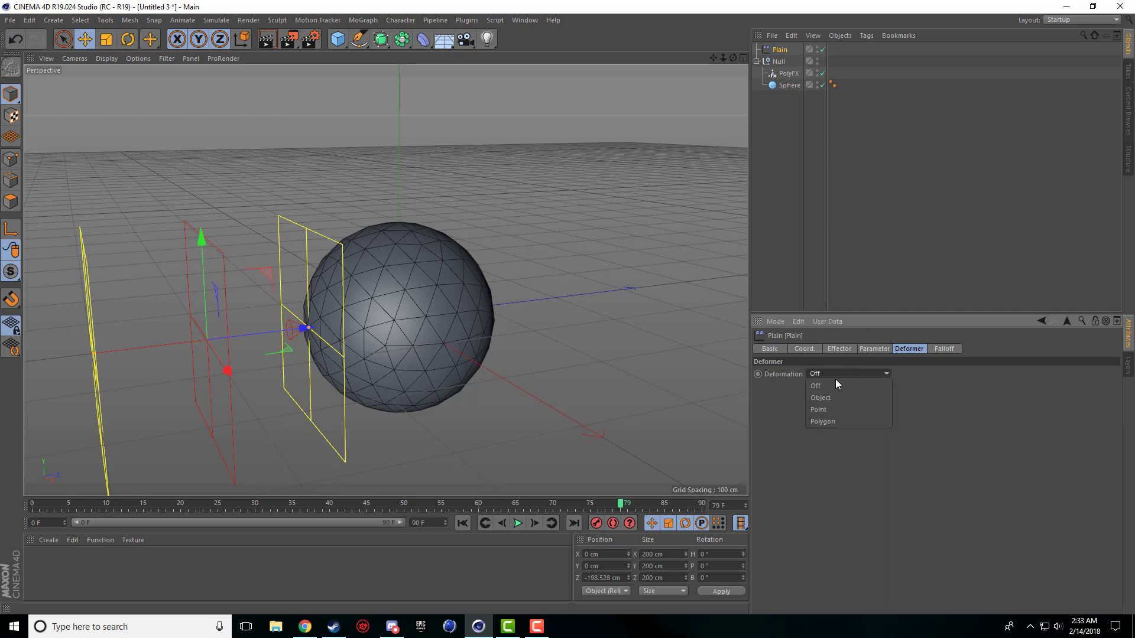
pyautogui.click(834, 397)
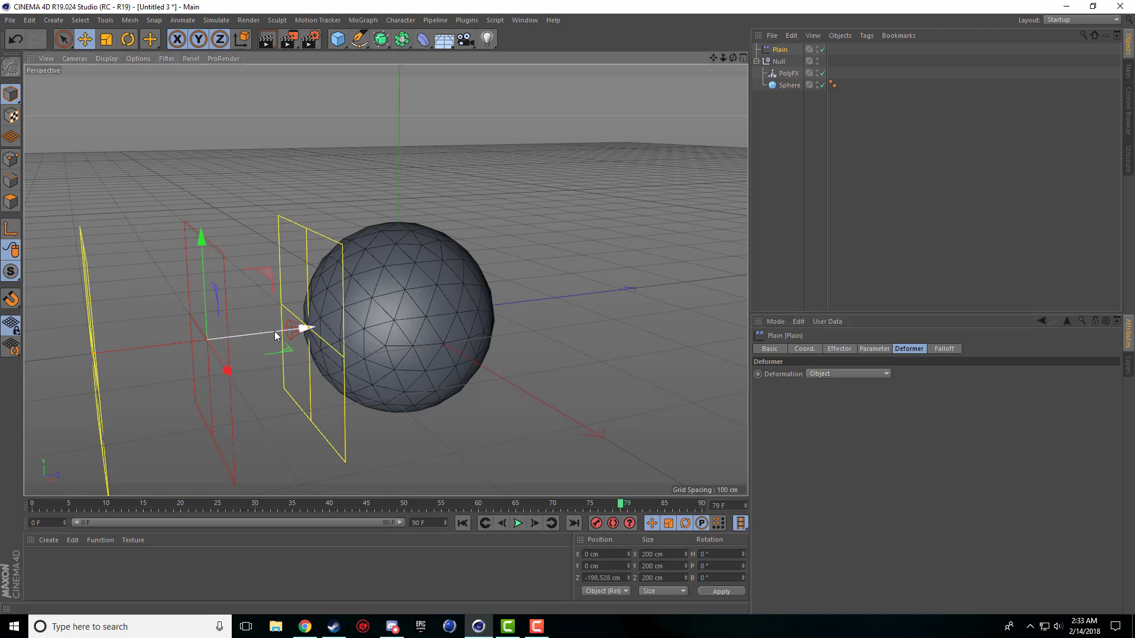
pyautogui.moveTo(293, 326); pyautogui.dragTo(331, 325)
pyautogui.click(833, 373)
pyautogui.click(831, 406)
pyautogui.moveTo(301, 334); pyautogui.dragTo(348, 332)
pyautogui.click(831, 374)
pyautogui.click(832, 384)
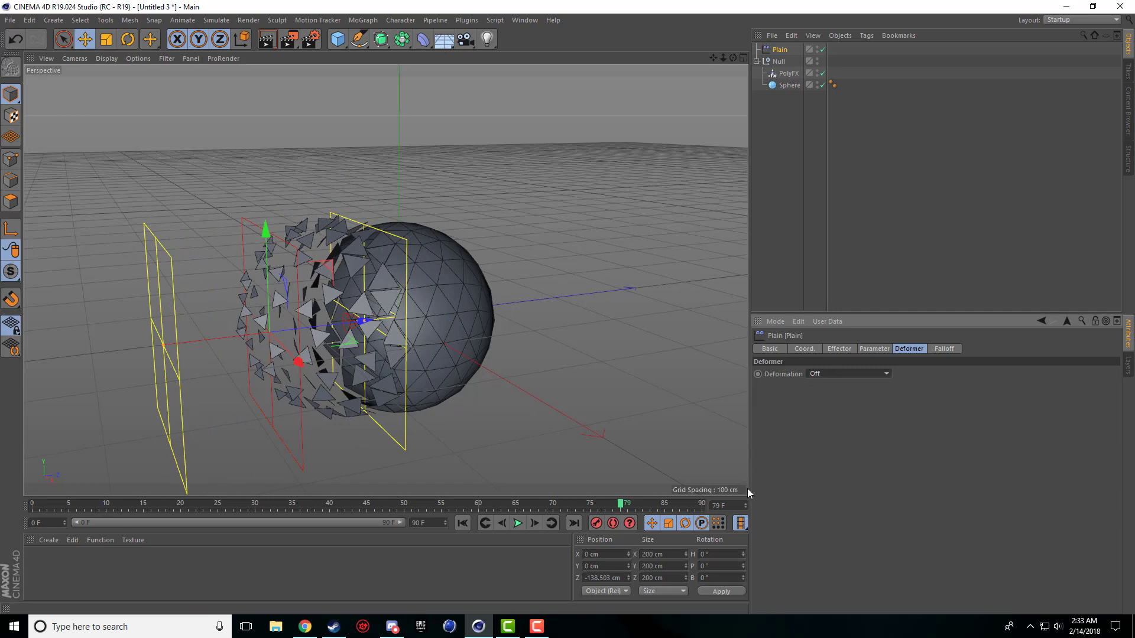
# Try the Noise falloff shape on the Plain effector and move it along Z to about -49 cm.
pyautogui.click(943, 350)
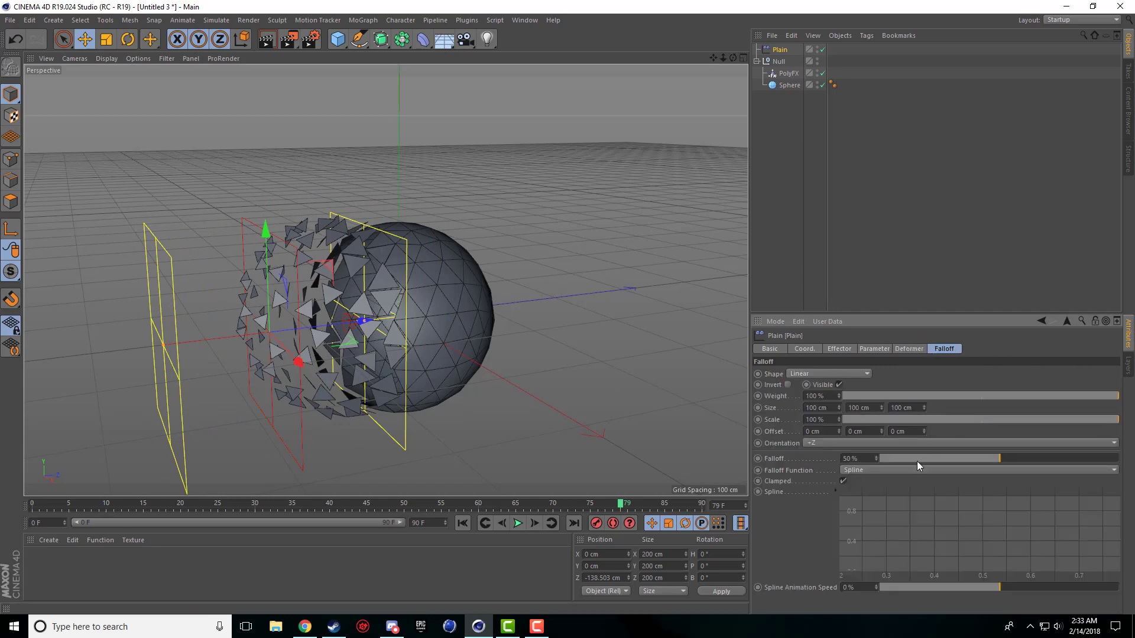
pyautogui.click(816, 374)
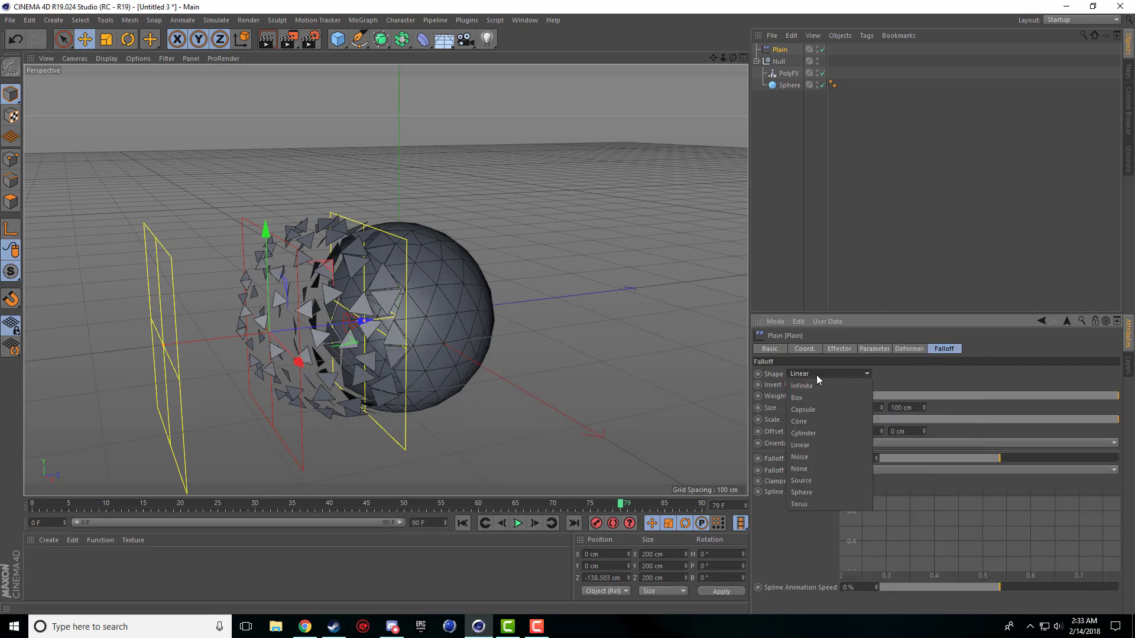
pyautogui.click(810, 460)
pyautogui.moveTo(362, 322); pyautogui.dragTo(430, 389)
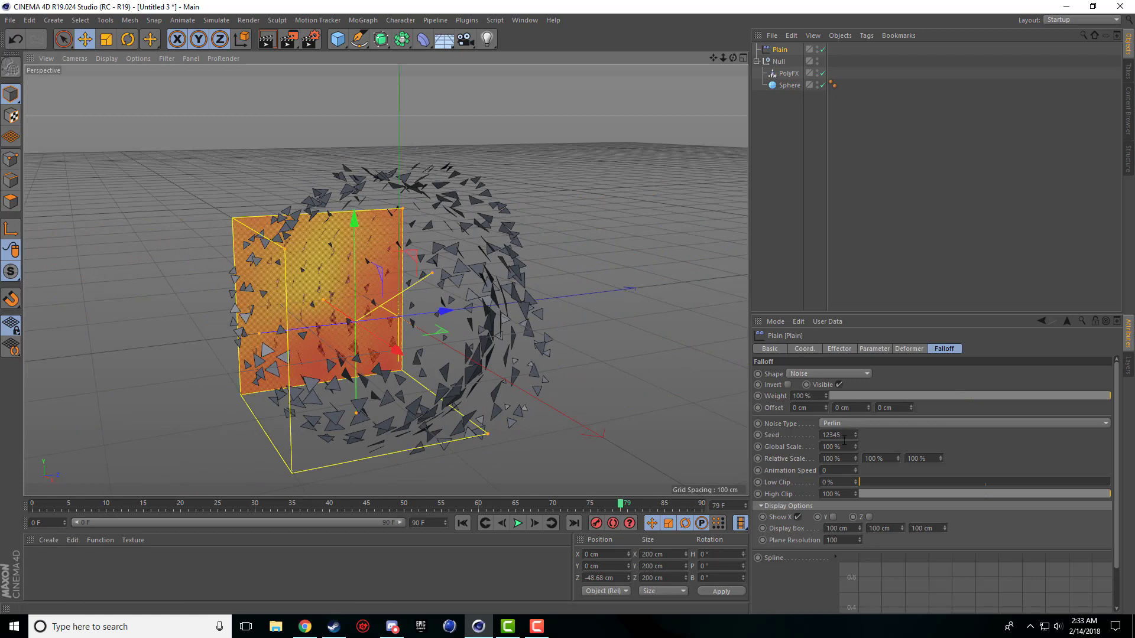
# Try a global scale of 955% for the noise falloff, reset it to 100%, and shift the effector along Z to about -84 cm.
pyautogui.moveTo(855, 448); pyautogui.dragTo(860, 354)
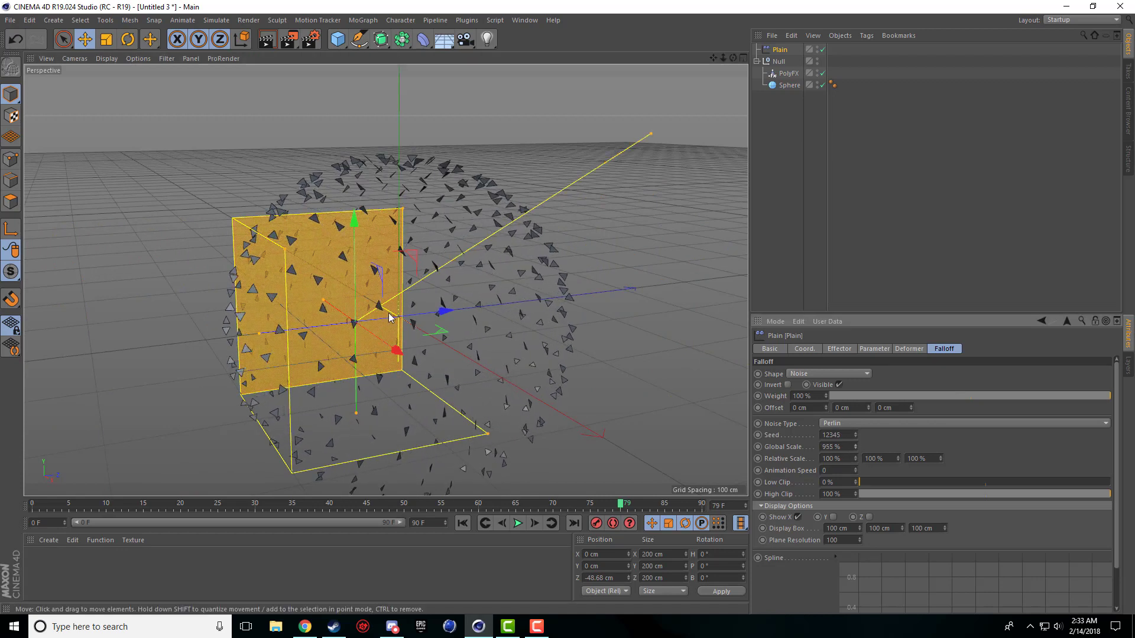
pyautogui.moveTo(394, 318); pyautogui.dragTo(369, 325)
pyautogui.click(843, 456)
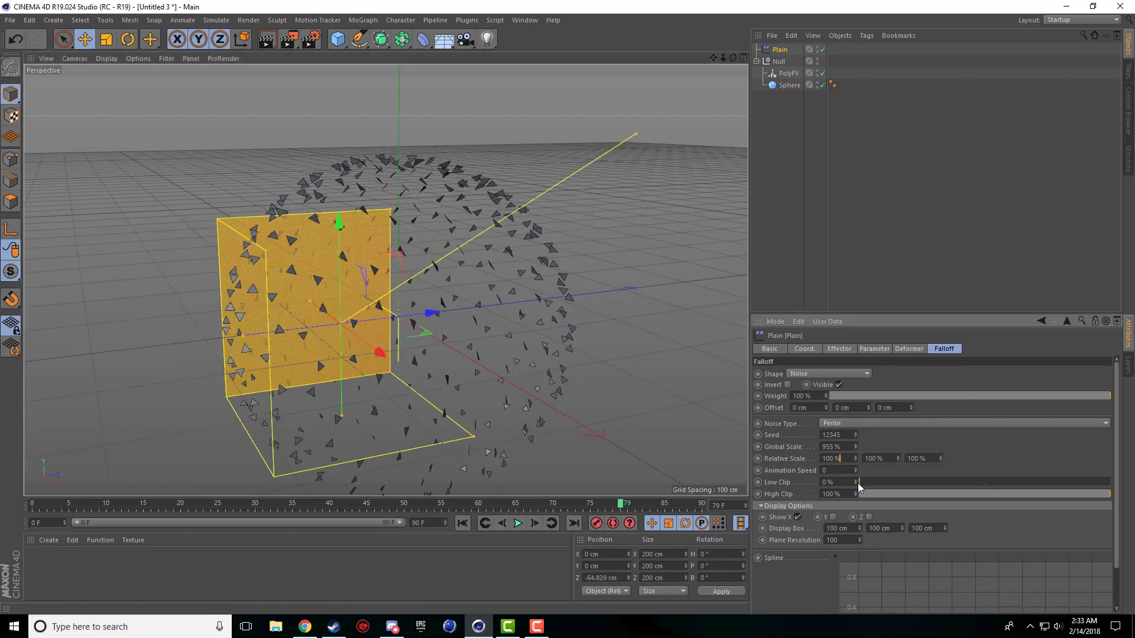
pyautogui.write('100')
pyautogui.press('Return')
pyautogui.moveTo(431, 312); pyautogui.dragTo(385, 348)
# Return the Plain effector's falloff shape to Linear and move it along Z to about -207 cm, clear of the sphere.
pyautogui.click(815, 375)
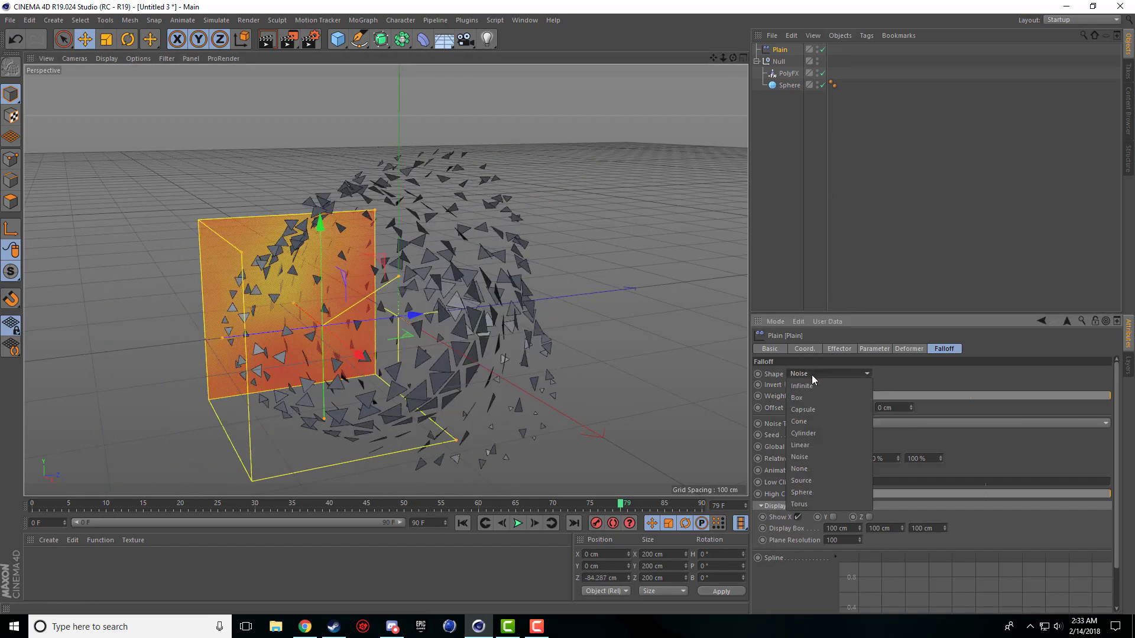
pyautogui.click(804, 446)
pyautogui.moveTo(332, 322); pyautogui.dragTo(214, 319)
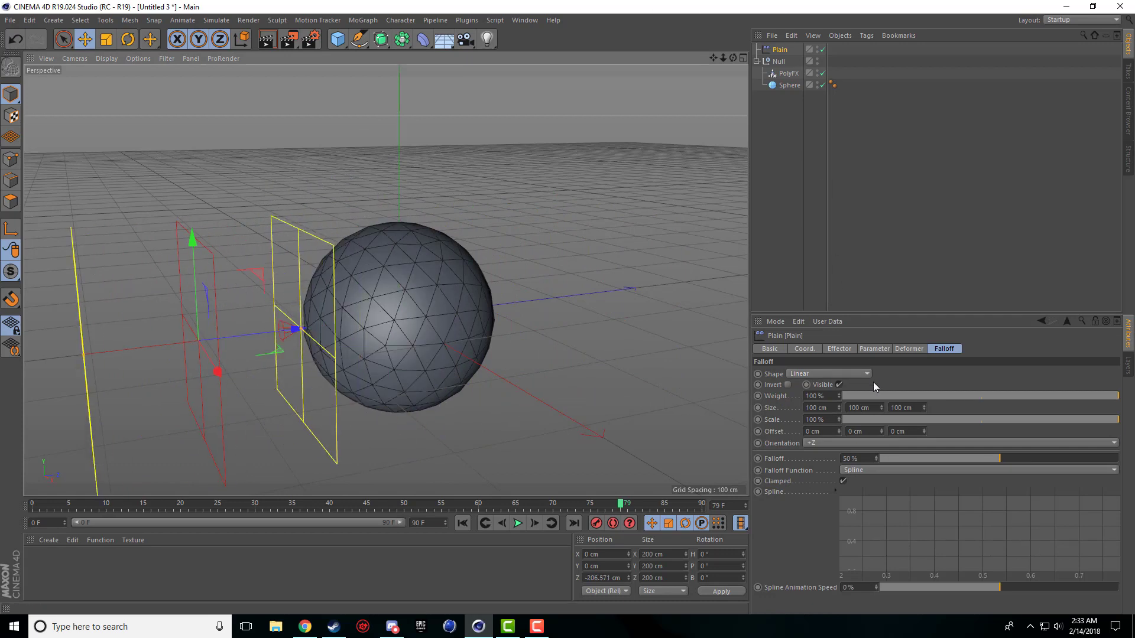
# Review the Plain effector's settings and move it slightly farther from the sphere along Z, to about -212 cm.
pyautogui.click(929, 353)
pyautogui.click(879, 350)
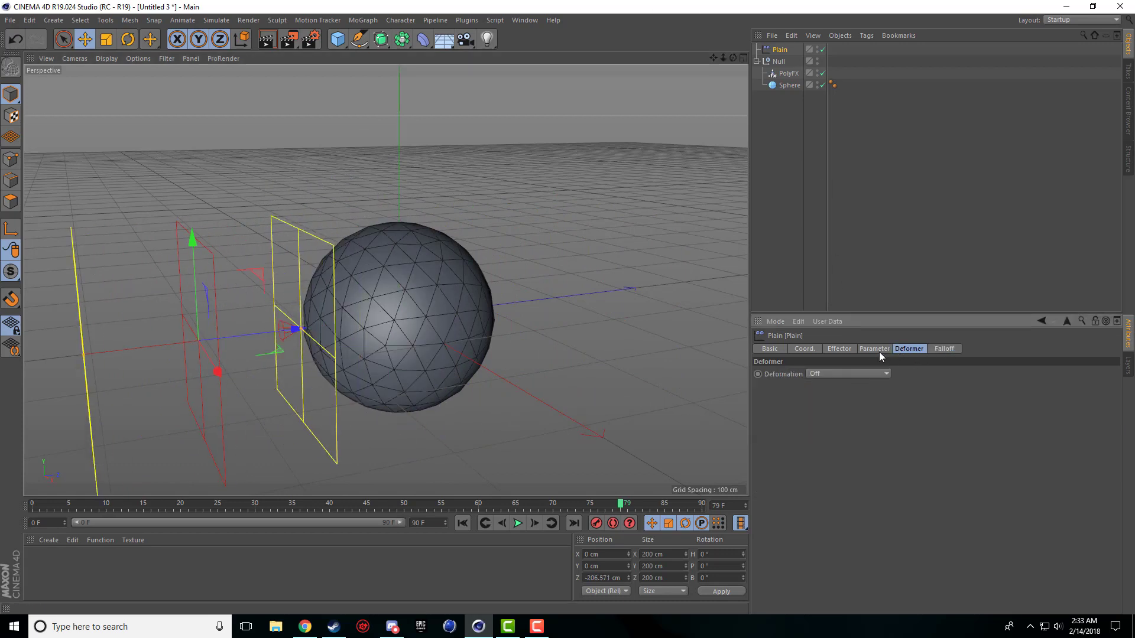
pyautogui.click(830, 350)
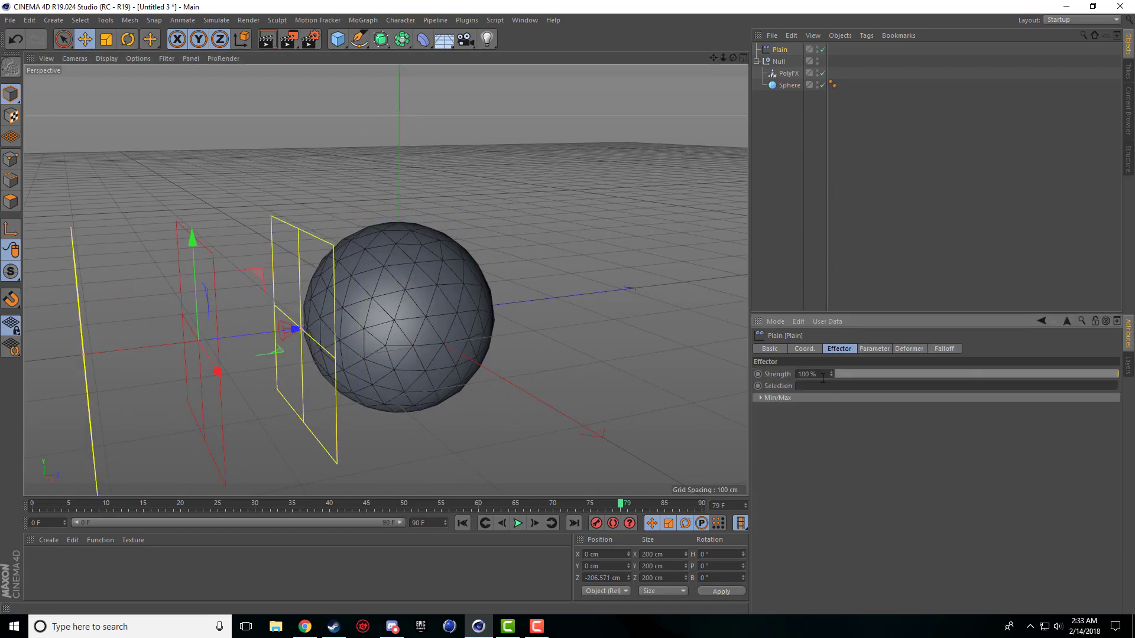
pyautogui.click(880, 350)
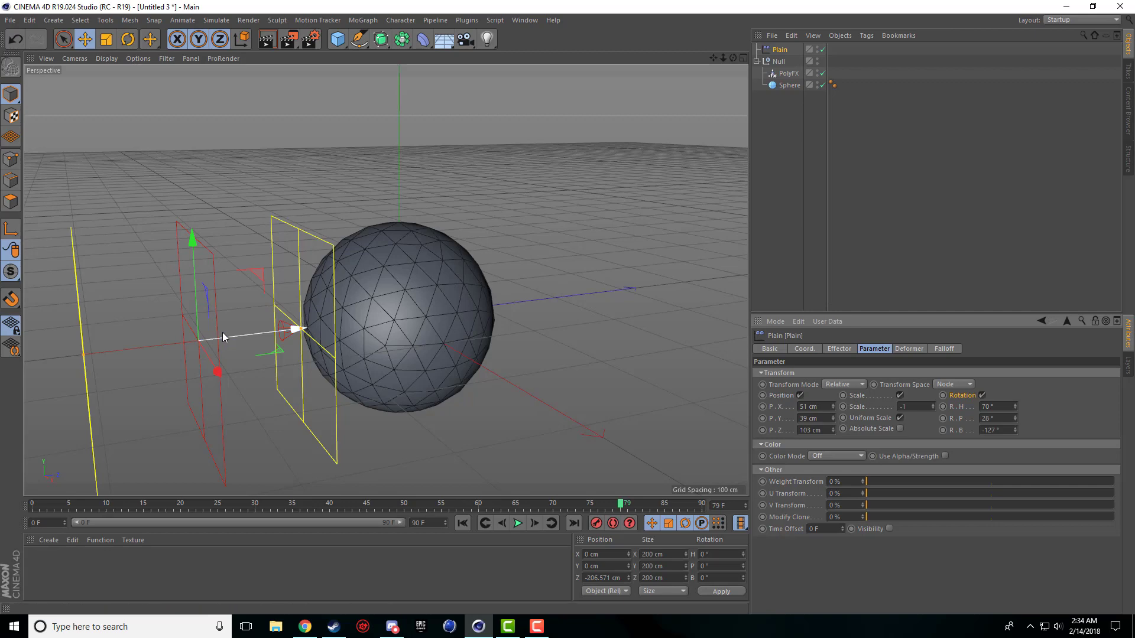
pyautogui.moveTo(222, 333); pyautogui.dragTo(207, 367)
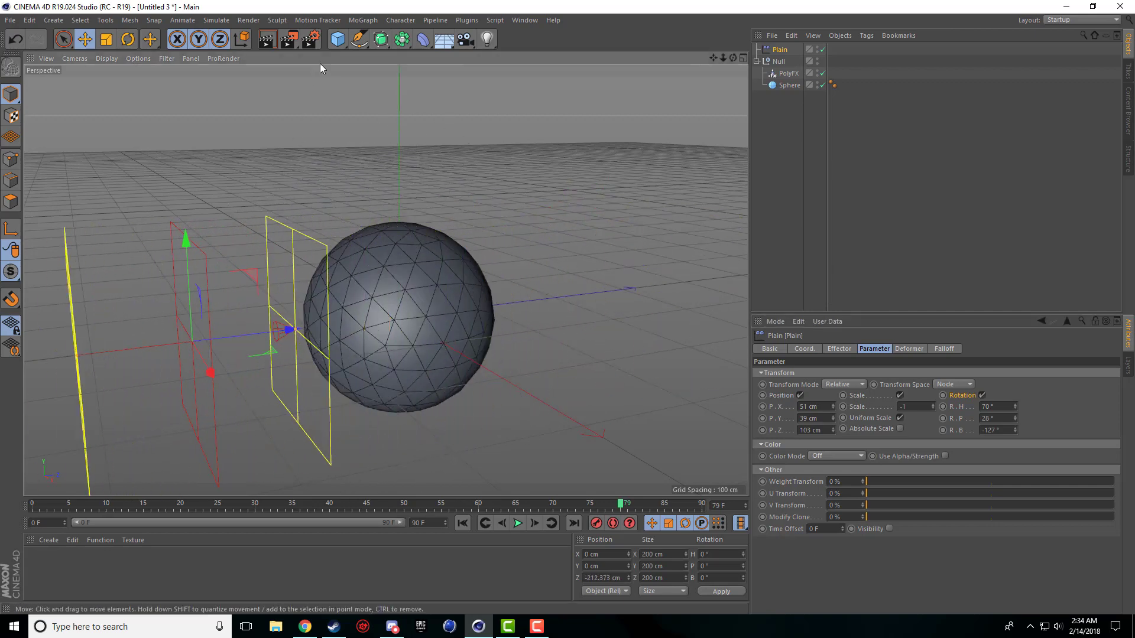
# Select the Null that groups the PolyFX and the sphere.
pyautogui.click(338, 39)
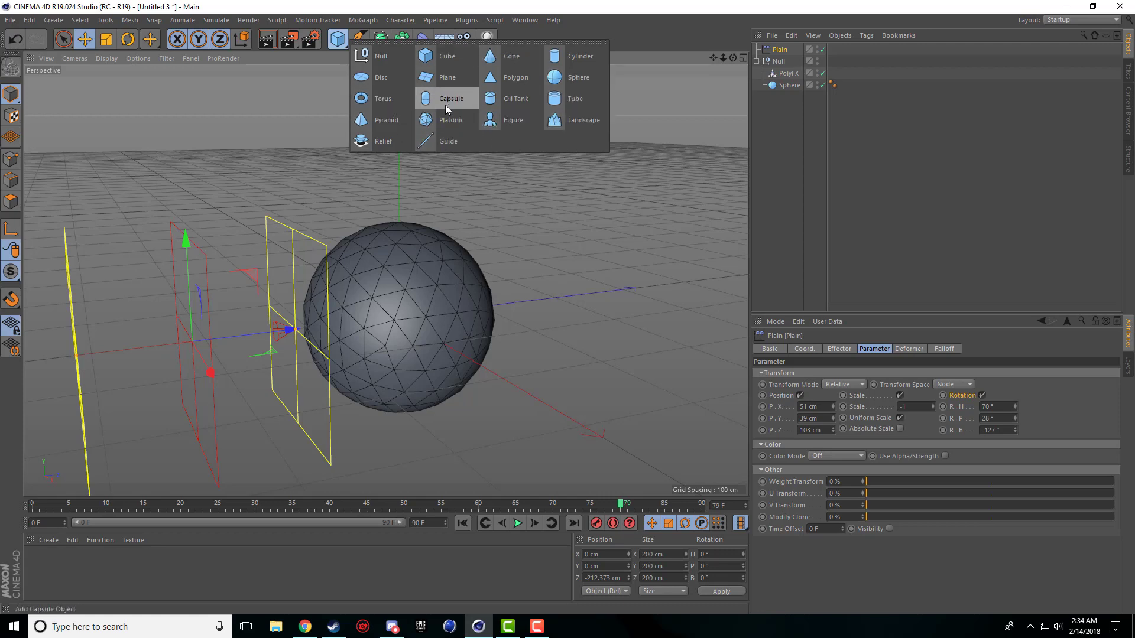
pyautogui.click(779, 62)
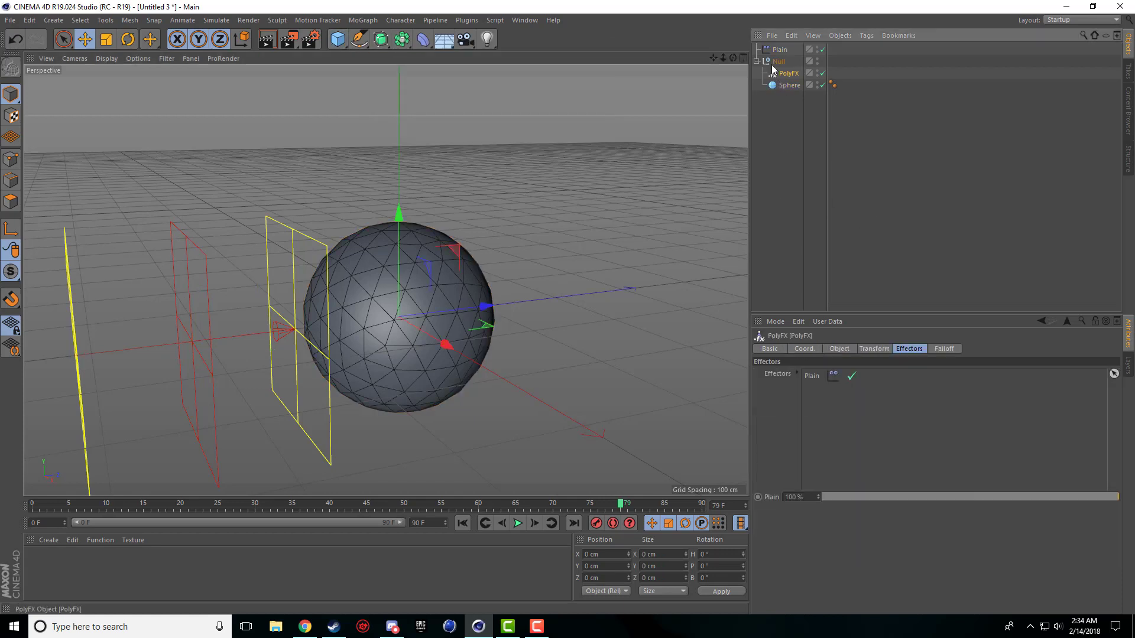
pyautogui.scroll(-2, 417, 301)
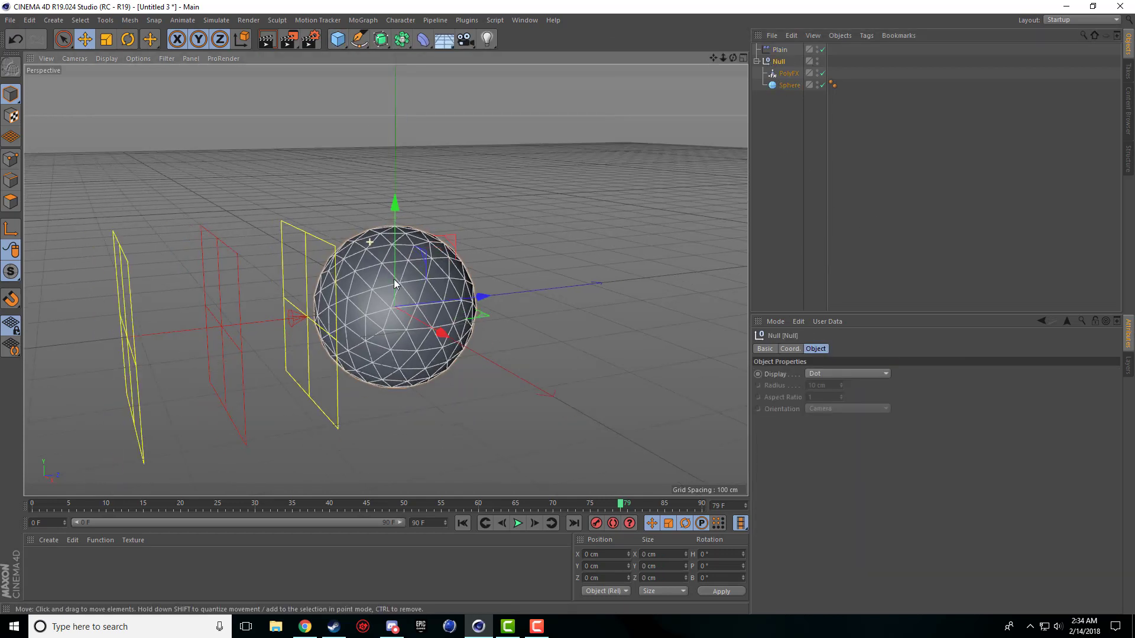
pyautogui.moveTo(713, 60); pyautogui.dragTo(576, 155)
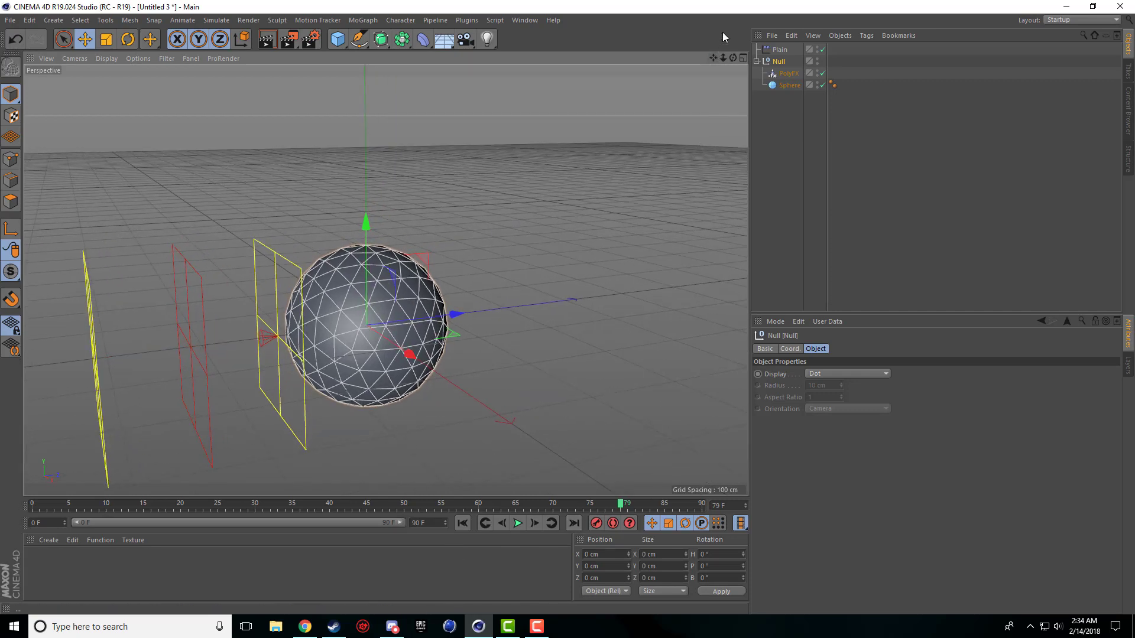
pyautogui.moveTo(713, 58); pyautogui.dragTo(732, 12)
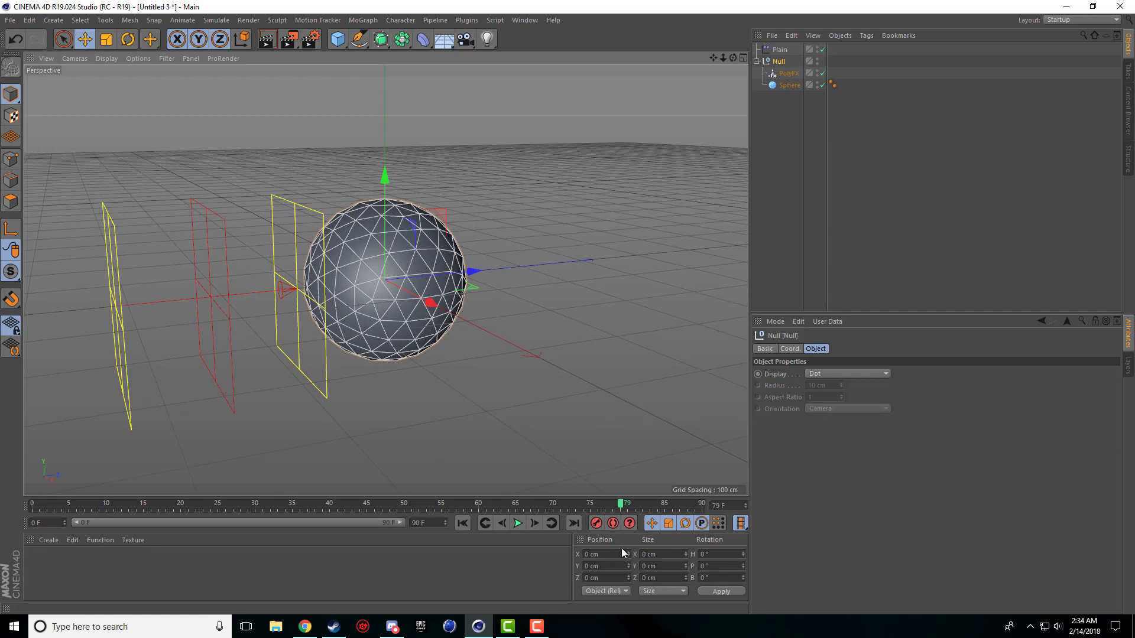
pyautogui.click(537, 625)
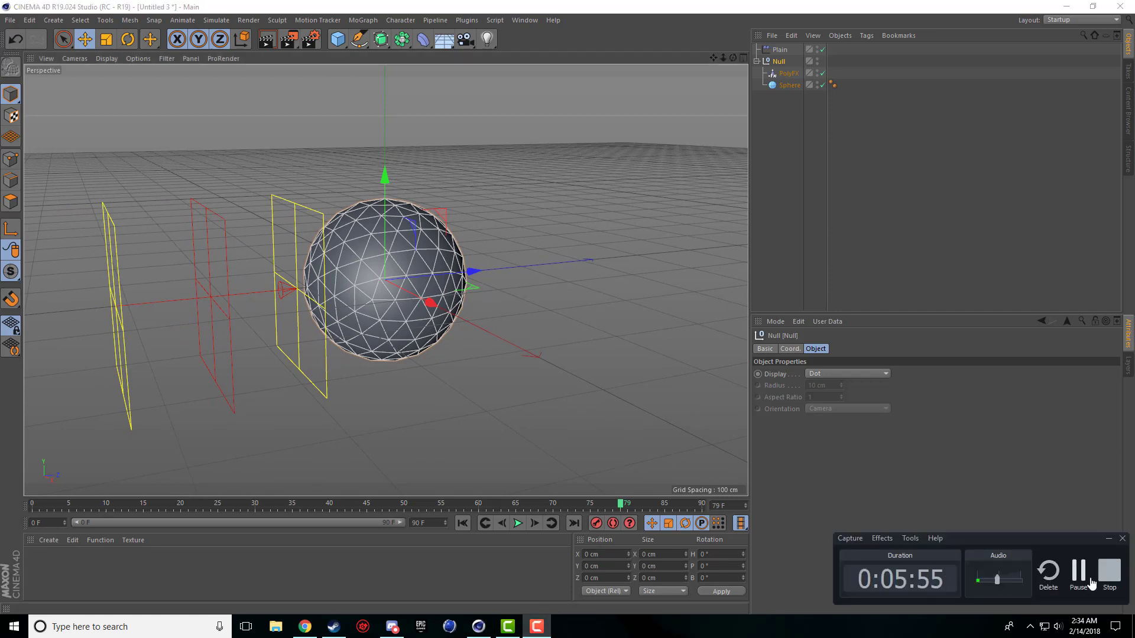